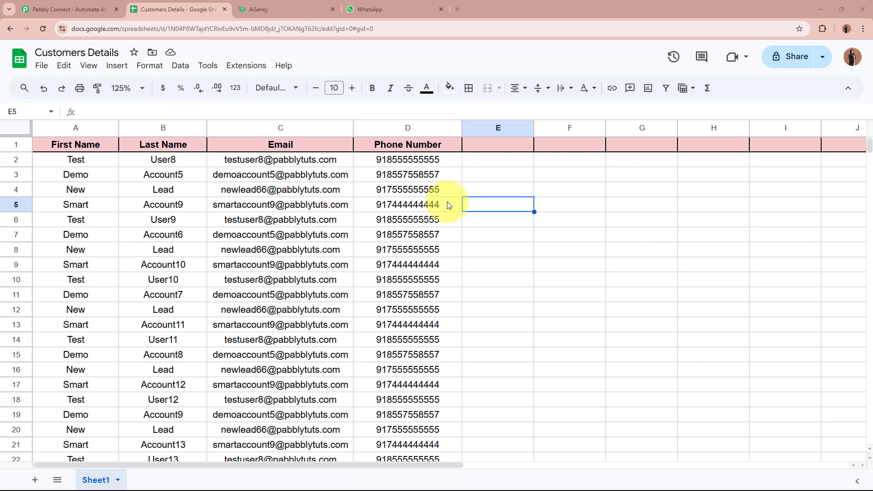
Review the christmas_wishes_customers_2024 template in AiSensy alongside the customer columns in the Customers Details spreadsheet.
click(258, 8)
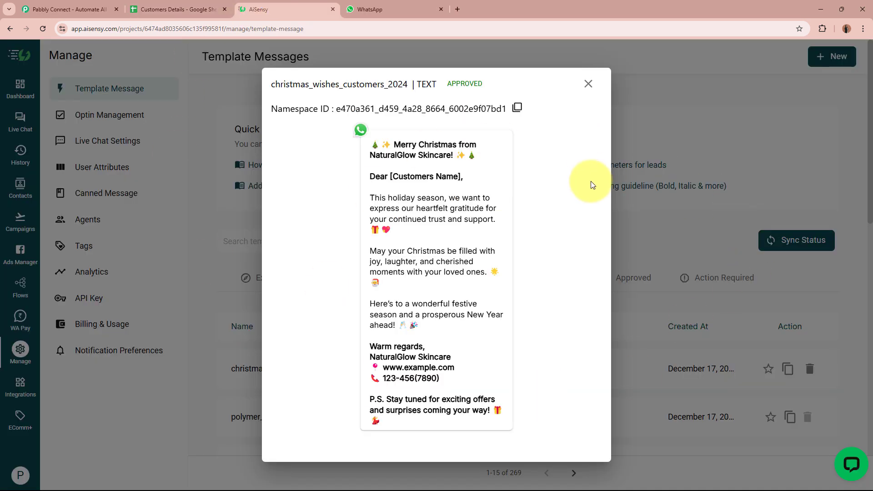
click(191, 9)
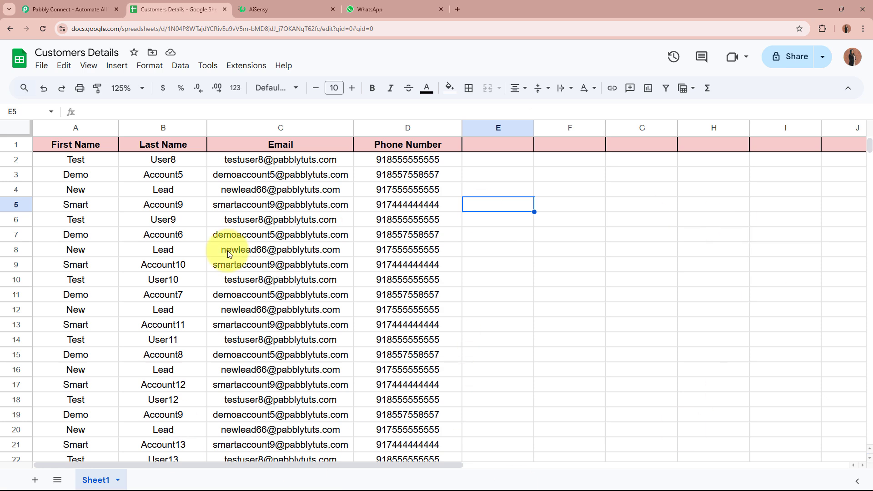
click(258, 9)
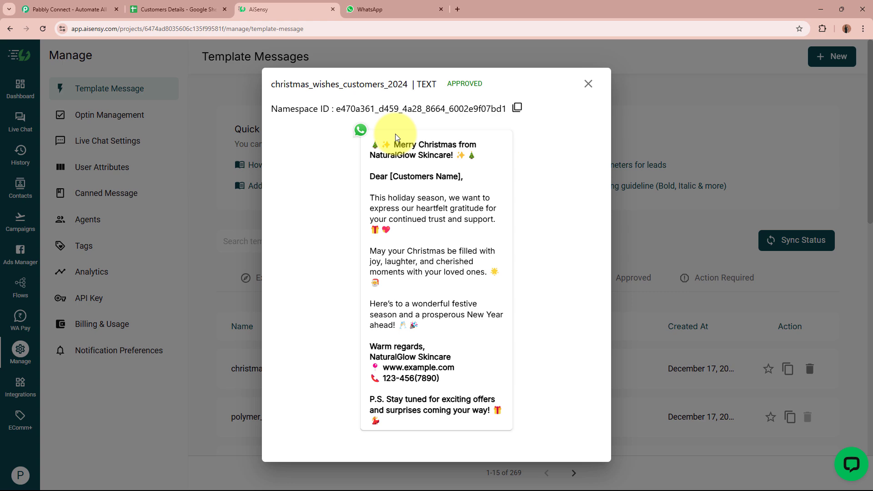
click(182, 9)
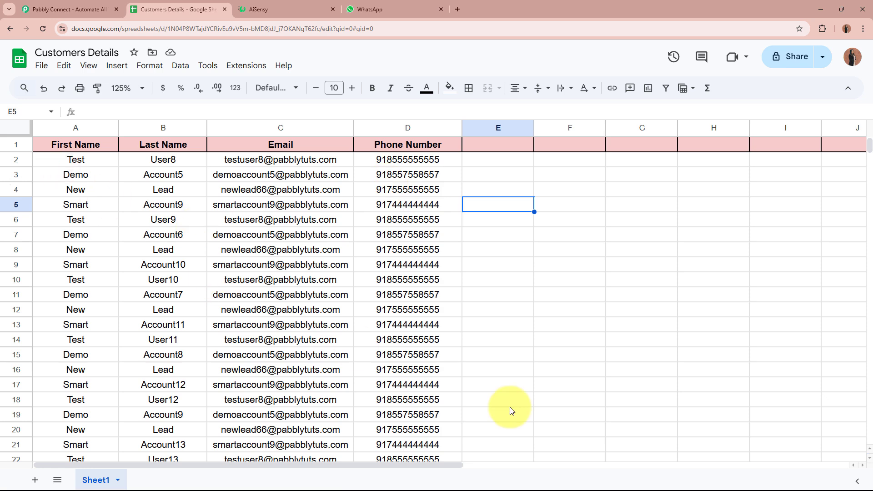
click(300, 9)
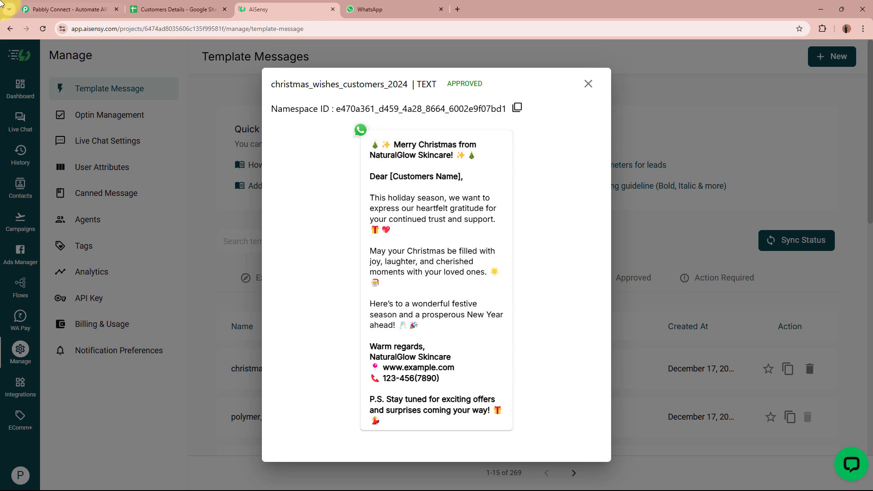
Switch to the Pabbly website, sign in and open the Pabbly Connect dashboard.
click(40, 6)
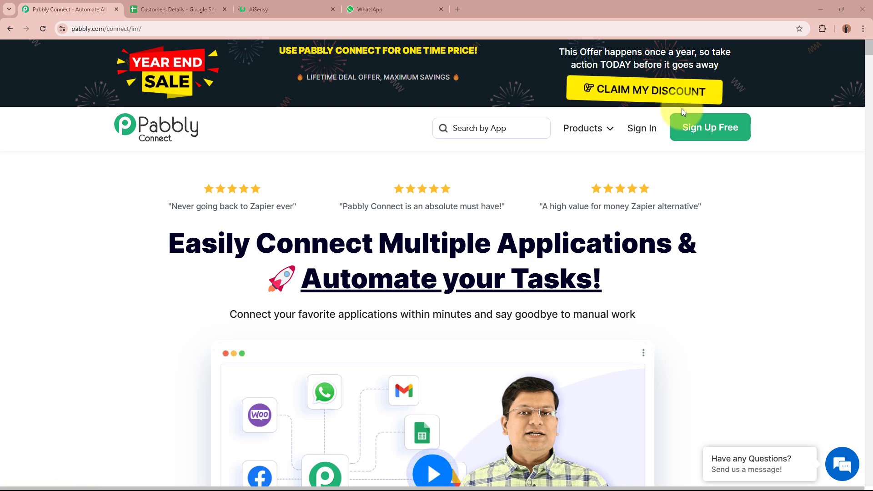
click(648, 132)
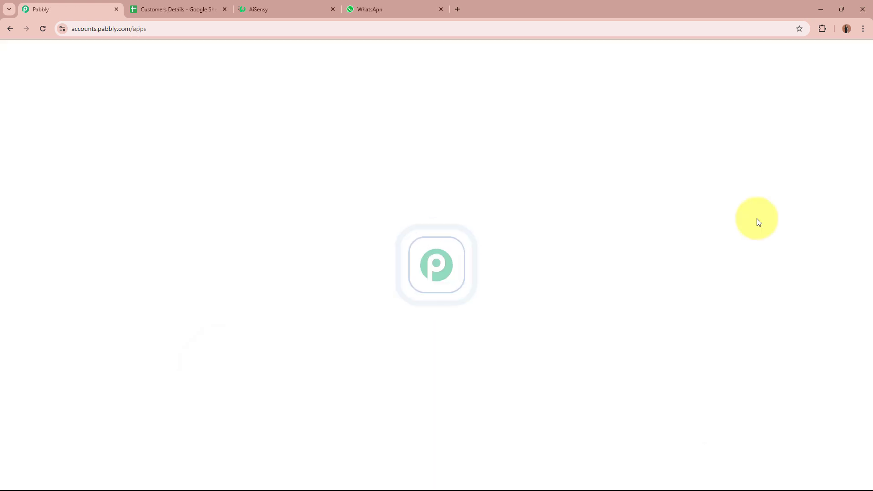
triple_click(147, 128)
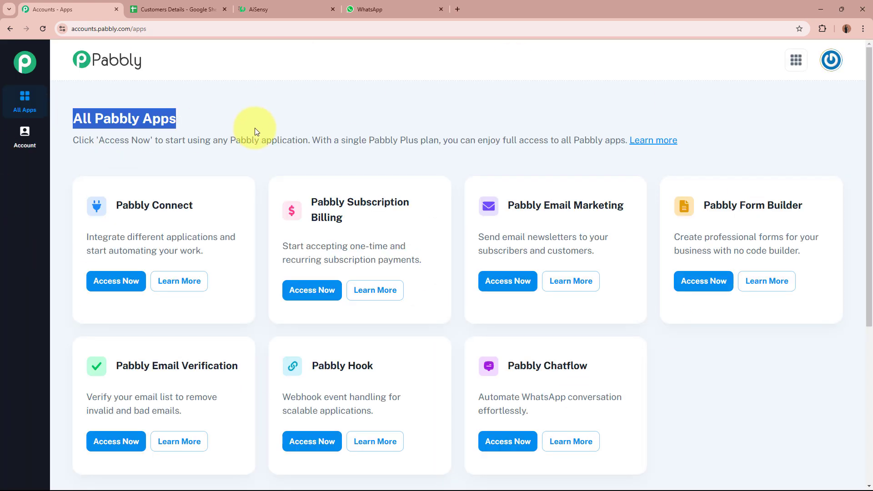
click(254, 130)
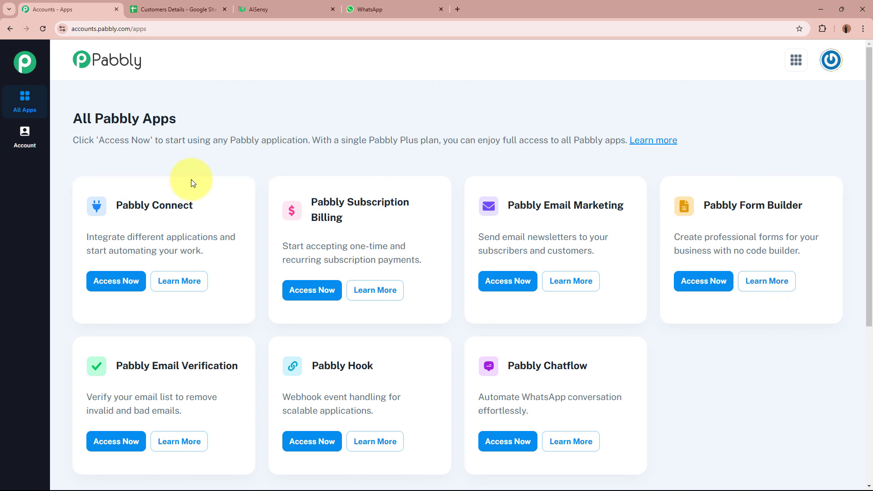
drag(117, 205, 203, 209)
click(206, 208)
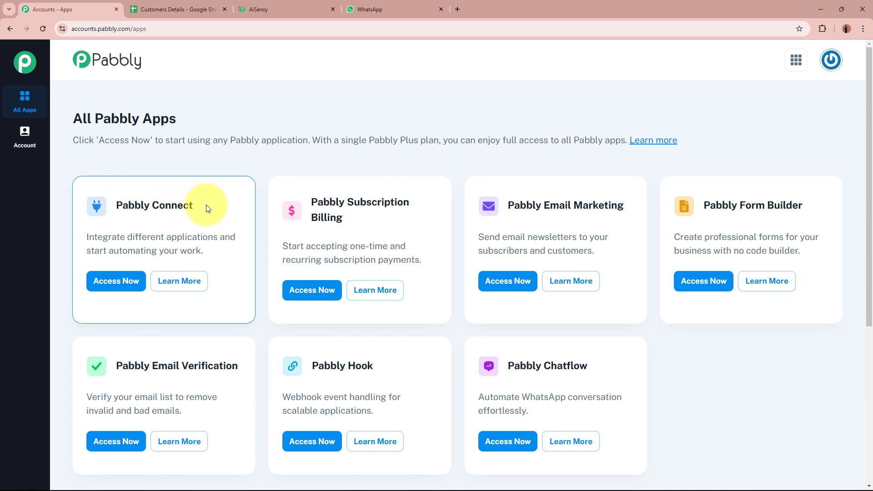
click(117, 280)
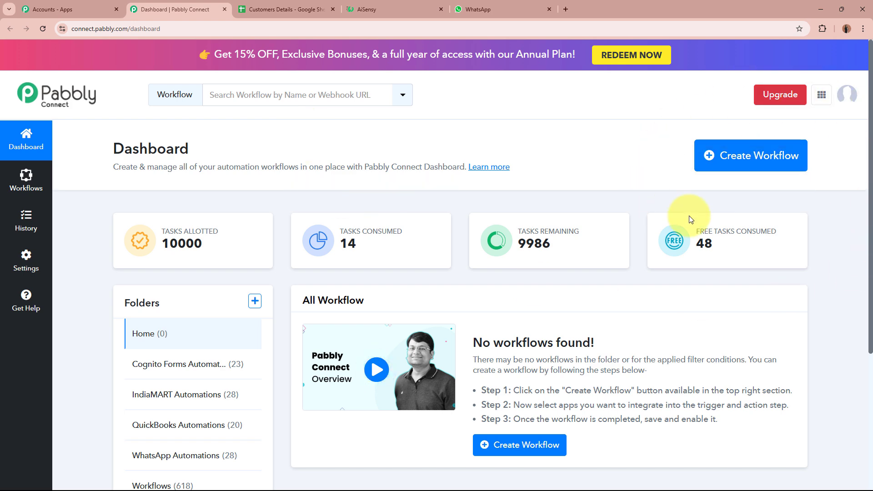
Start a new workflow and name it "Send Christmas Wishes to Customers via WhatsApp Automatically".
click(795, 162)
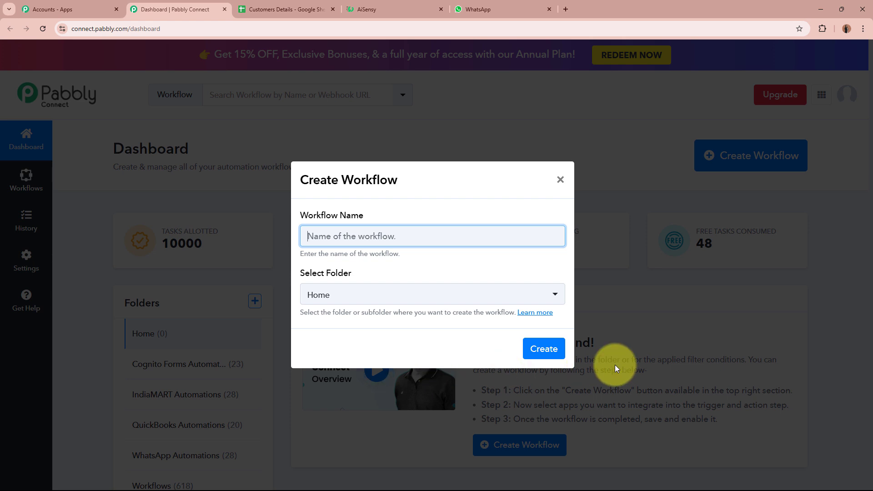
triple_click(350, 218)
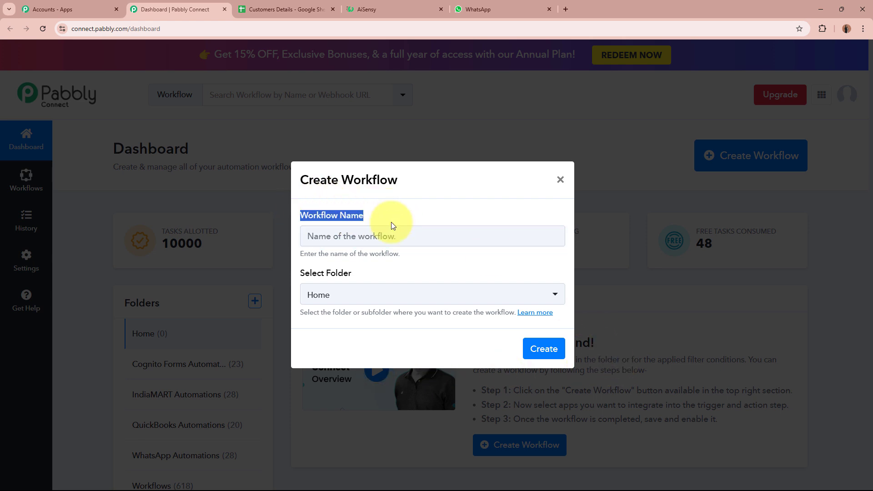
drag(302, 273, 380, 277)
click(382, 234)
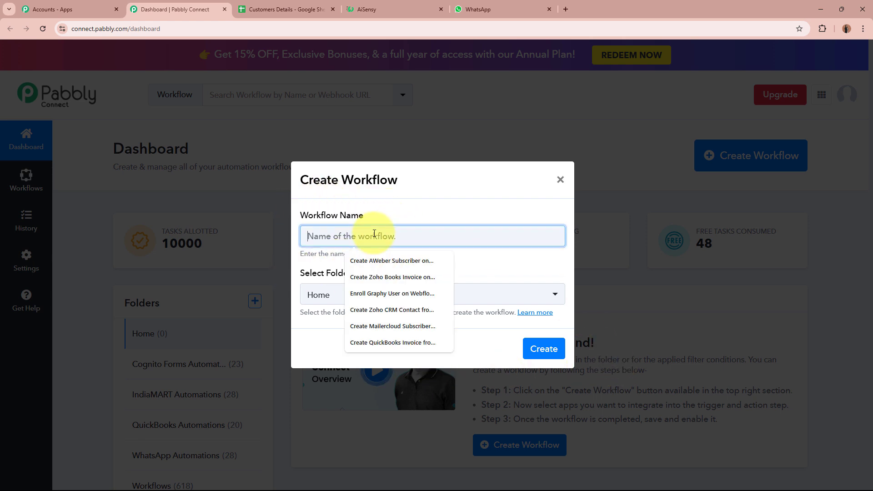
key(Escape)
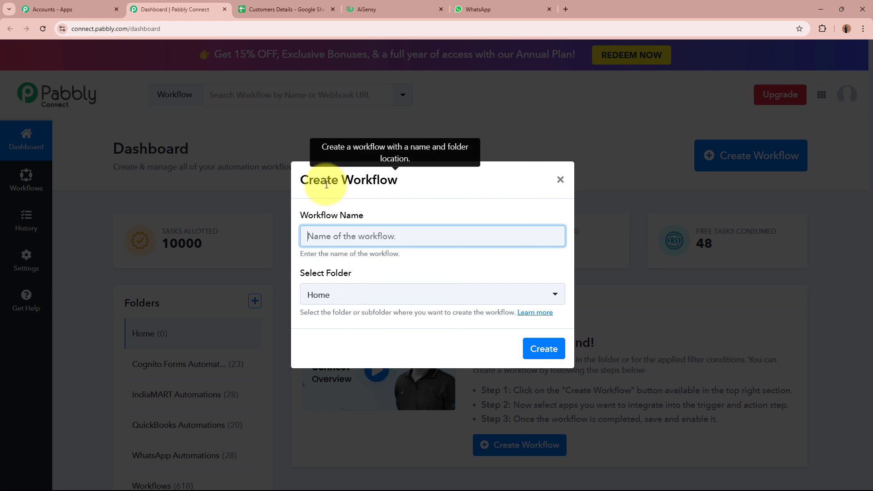
text(Send Christmas Wishes to Customers via WhatsApp Automatically)
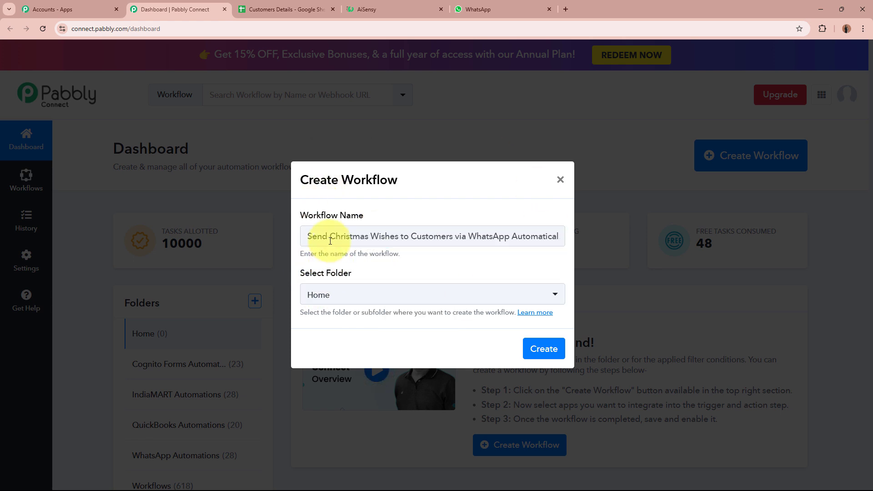
drag(329, 237, 571, 249)
click(339, 196)
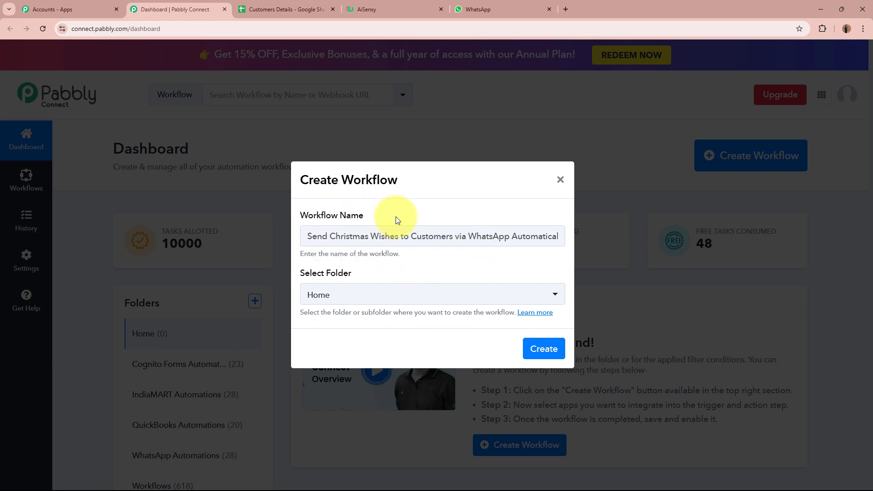
Assign the new workflow to the WhatsApp Automations folder and create it.
click(405, 298)
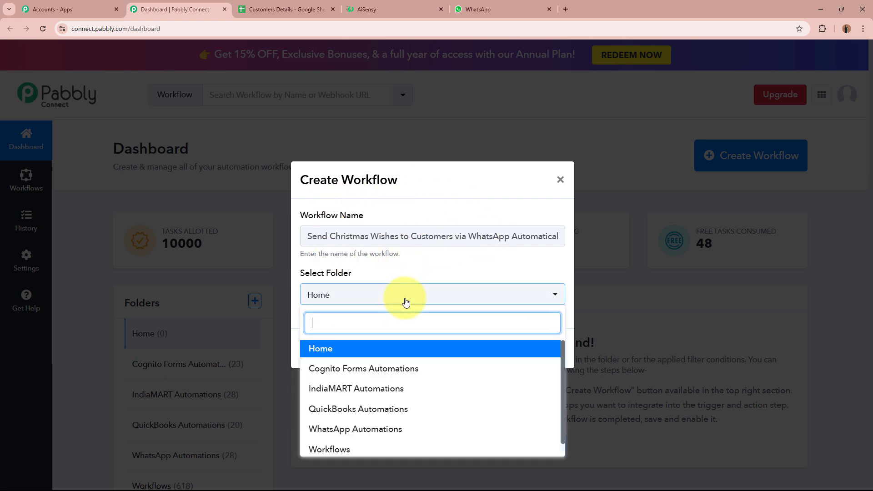
click(389, 429)
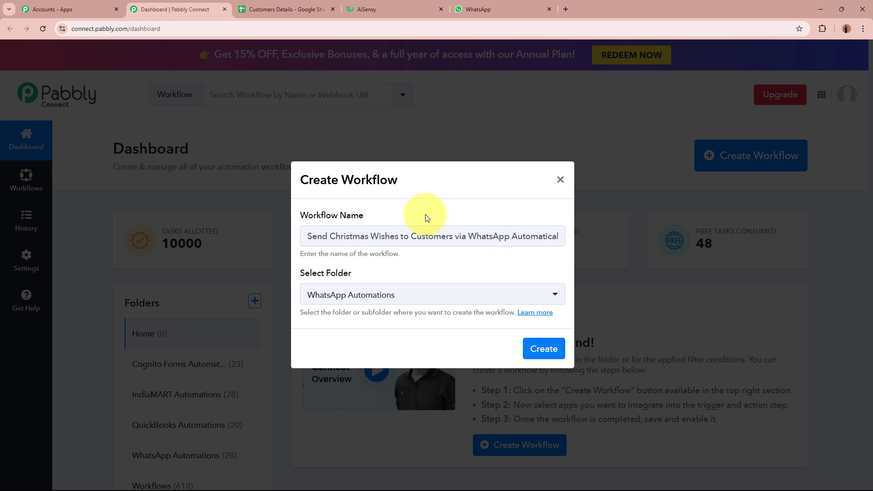
drag(304, 241, 418, 263)
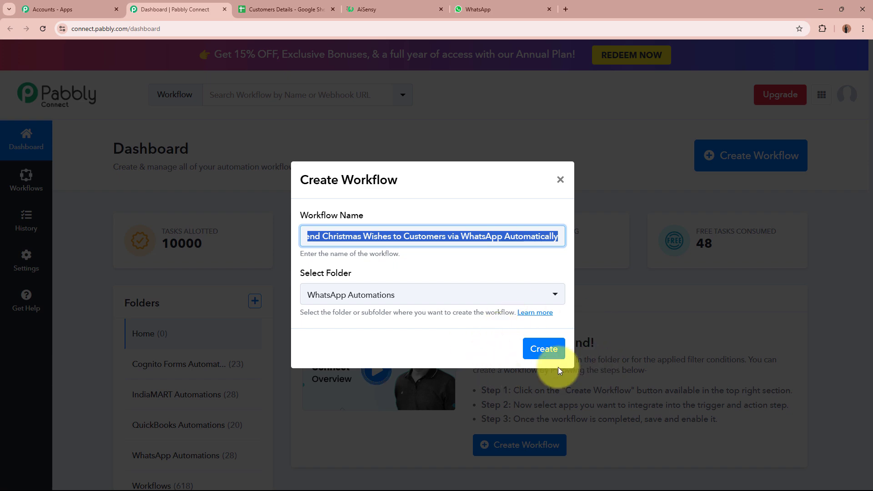
click(542, 348)
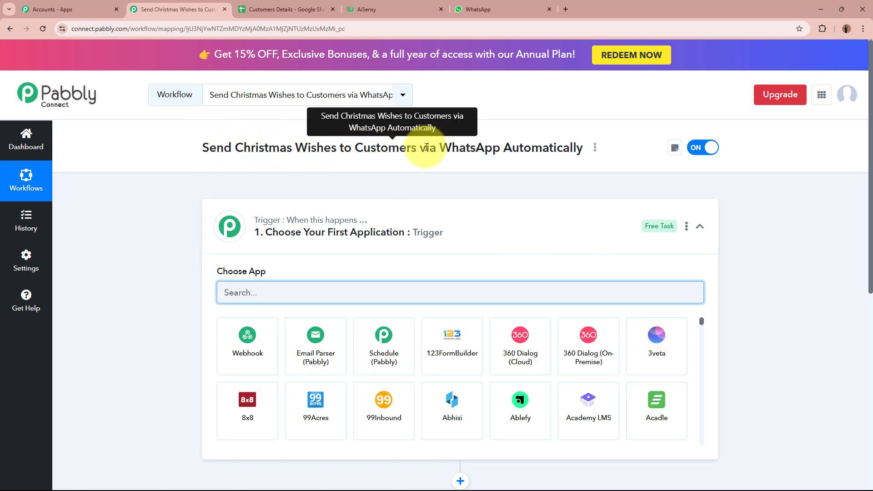
Expand the workflow's trigger step and search its app list for "Google".
click(526, 235)
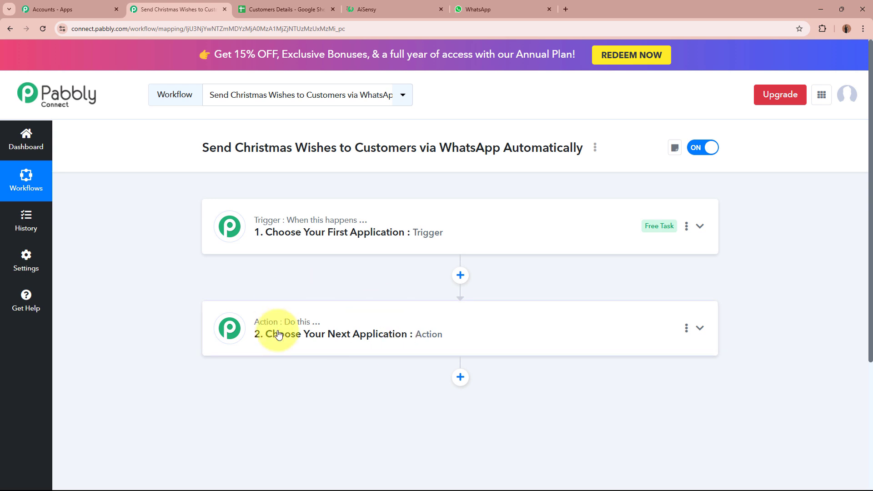
click(520, 239)
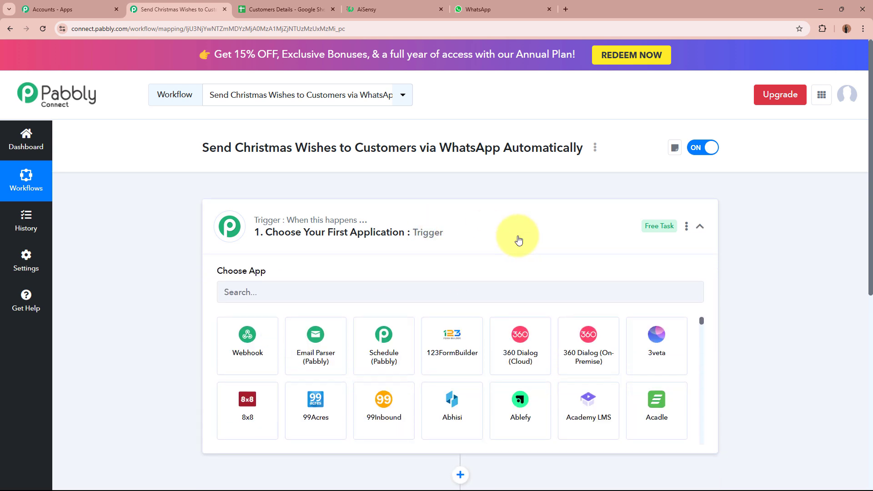
click(480, 291)
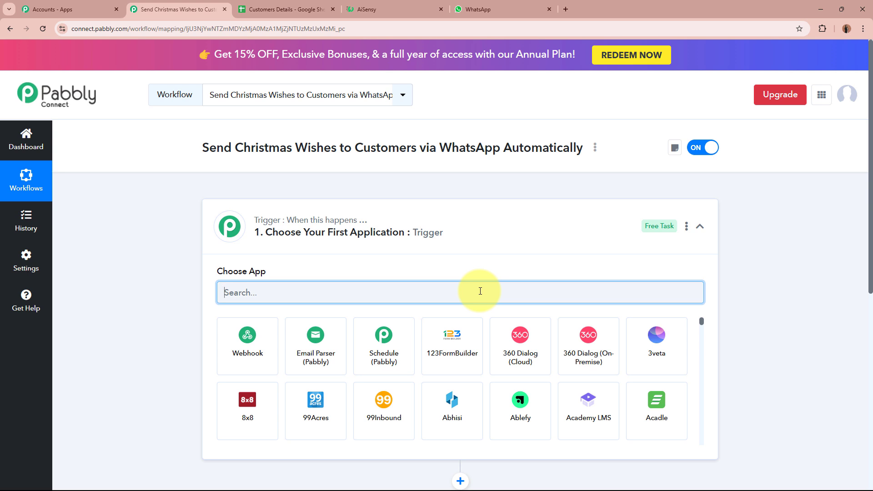
text(Google)
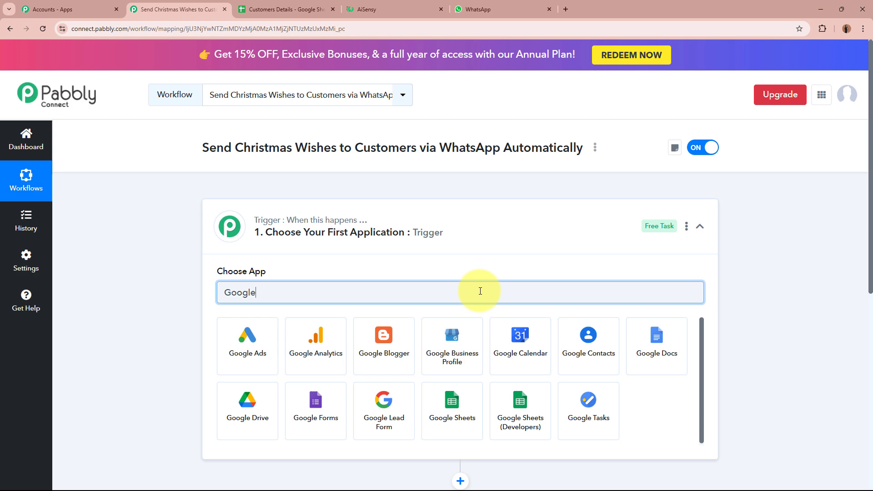
Look through the customer rows in the Customers Details spreadsheet and return to the Pabbly Connect workflow.
click(273, 9)
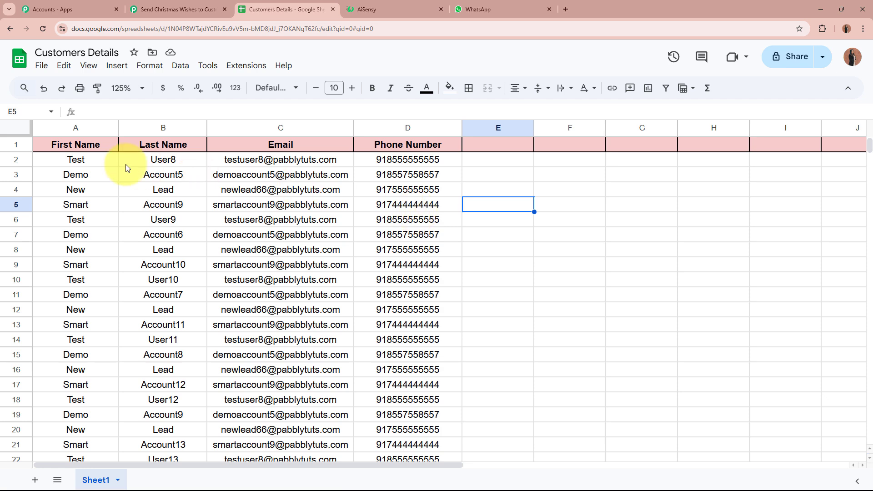
scroll(288, 312, down, 20)
scroll(290, 315, up, 20)
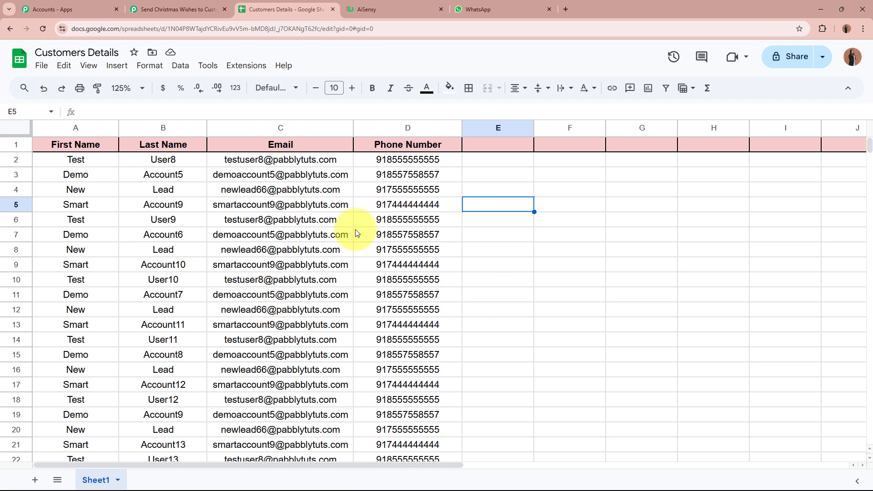
scroll(330, 329, down, 7)
scroll(330, 330, up, 7)
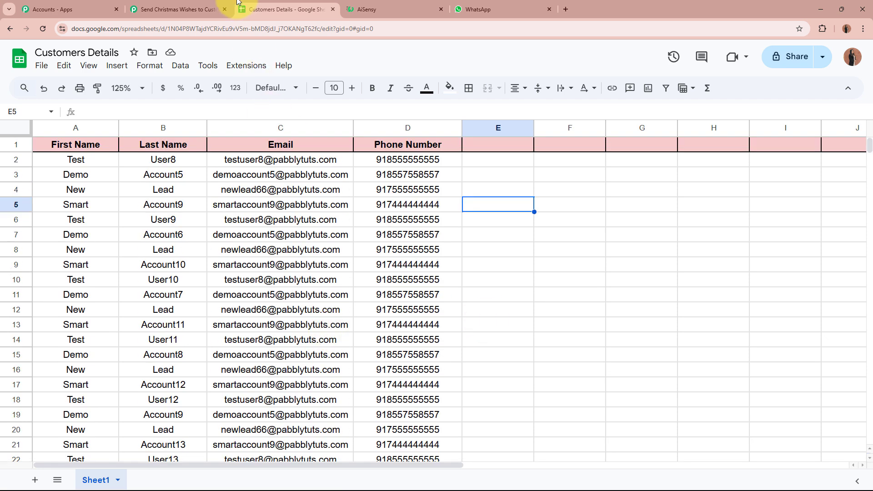
click(198, 6)
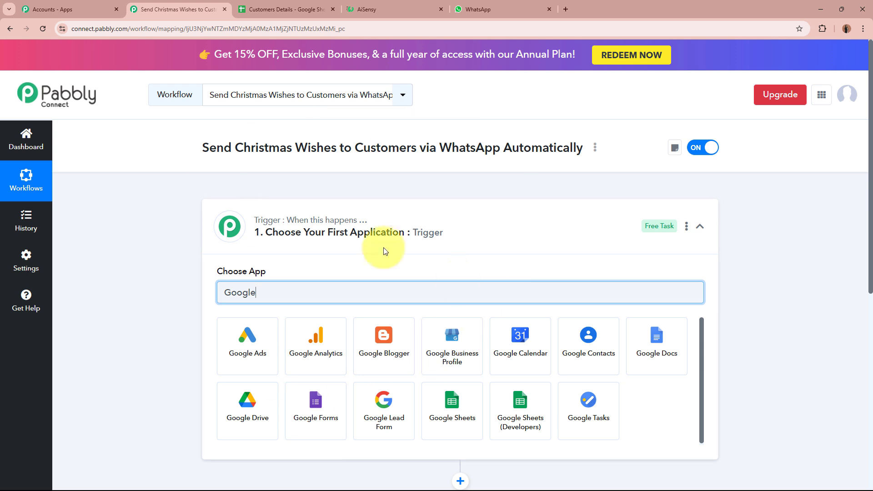
Set the trigger app to Google Sheets with the event New or Updated Spreadsheet Row.
click(452, 425)
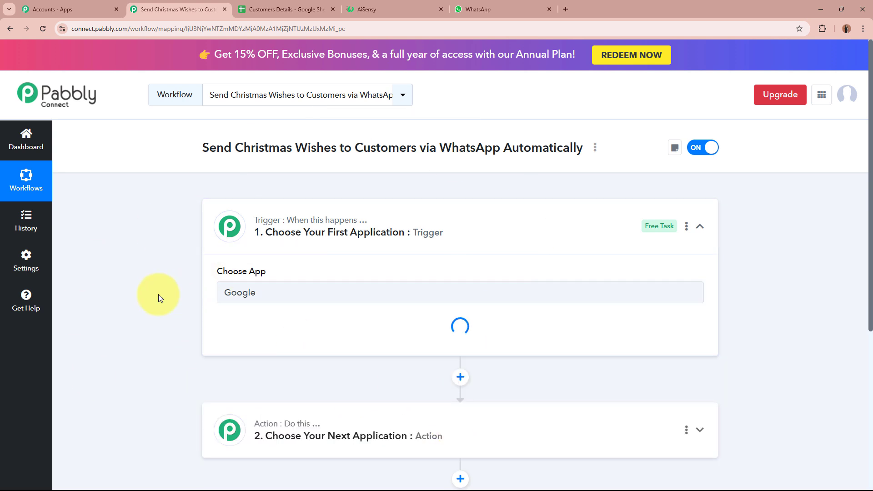
click(344, 342)
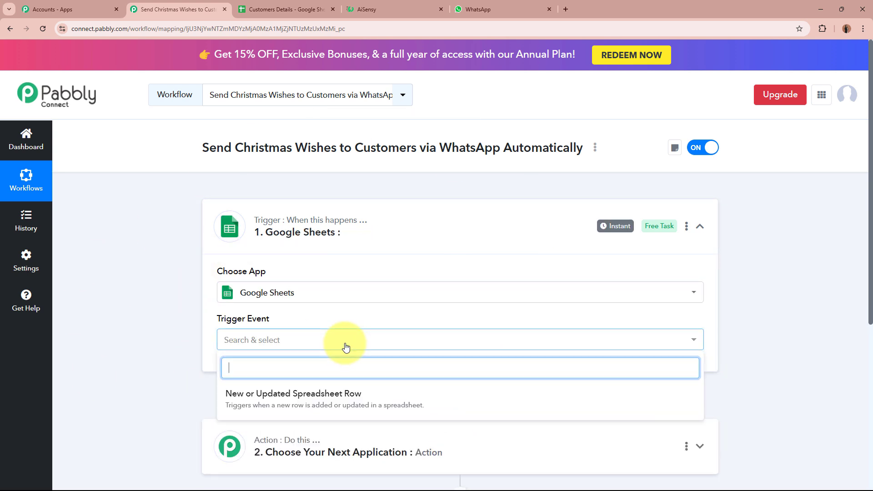
click(337, 407)
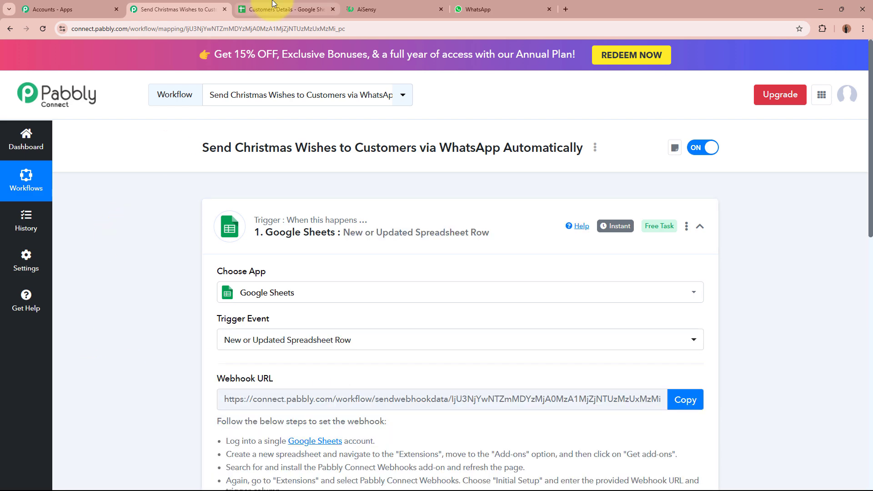
Check the Customers Details spreadsheet as the trigger's data source and go back to the workflow's trigger setup.
click(283, 9)
scroll(467, 367, down, 5)
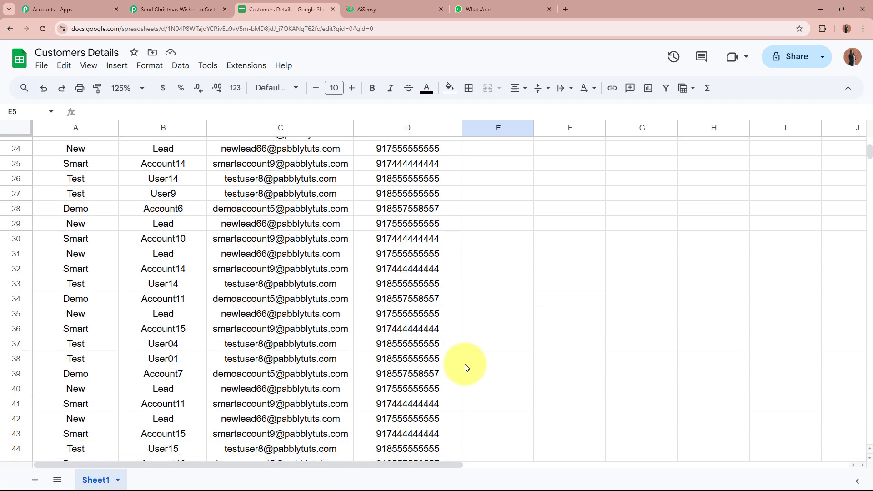
scroll(467, 367, up, 5)
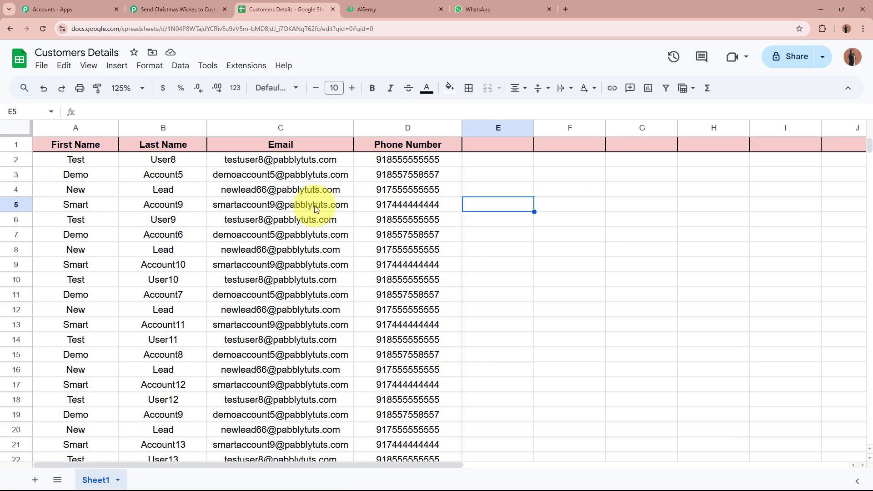
click(175, 10)
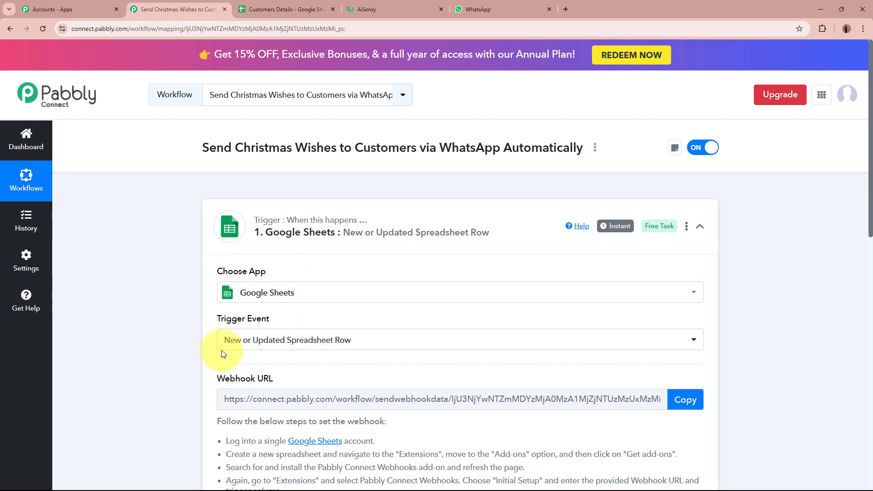
Review the Google Sheets trigger's webhook instructions and copy its webhook URL.
scroll(146, 327, down, 4)
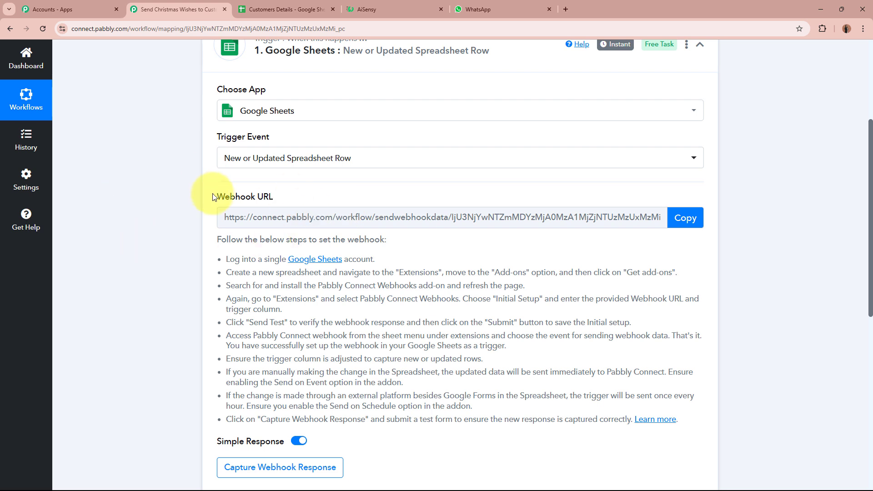
drag(212, 197, 312, 195)
click(135, 231)
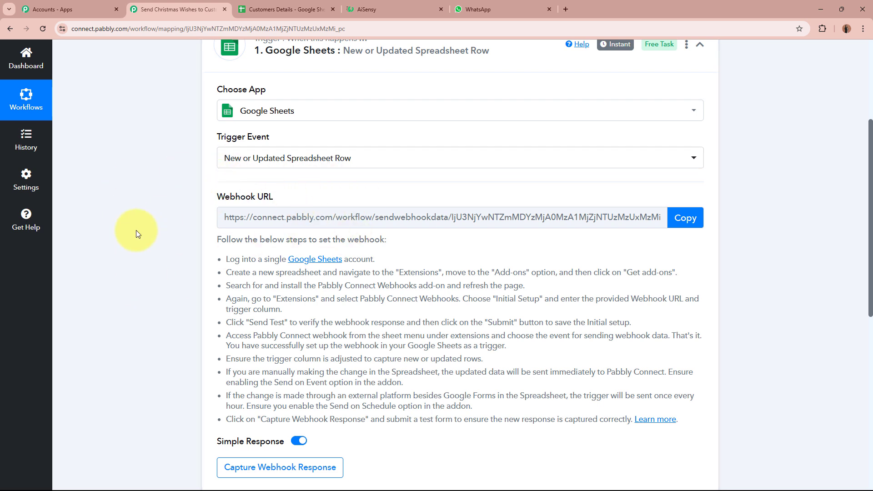
scroll(135, 230, up, 4)
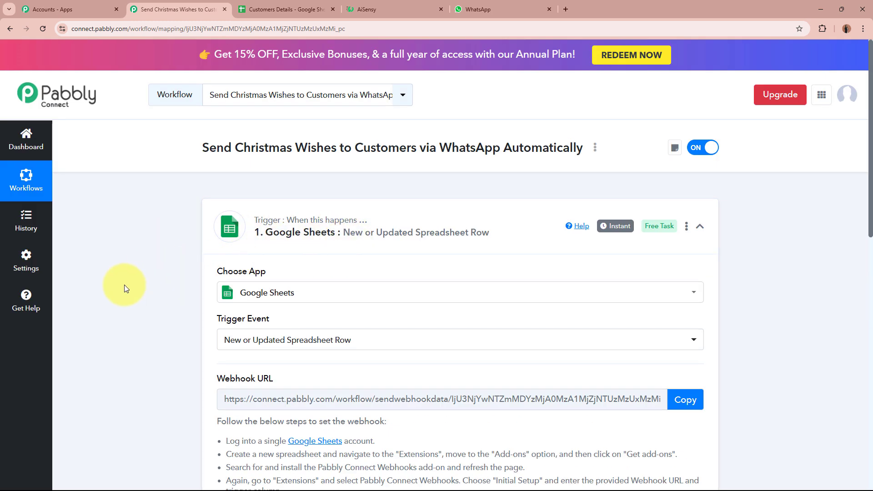
scroll(90, 284, down, 4)
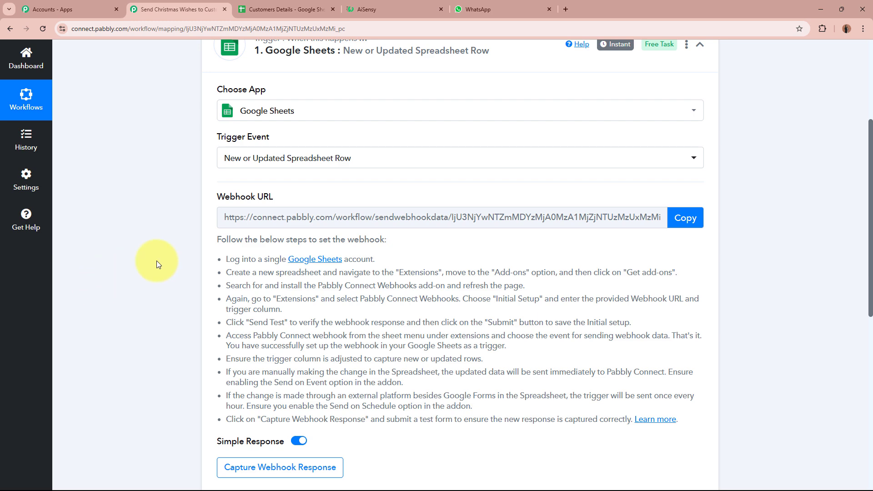
drag(216, 237, 606, 393)
click(607, 393)
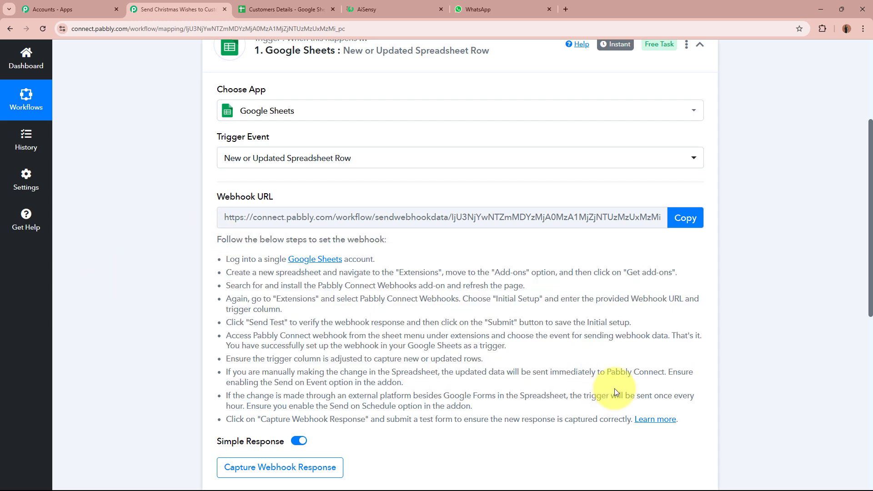
click(685, 219)
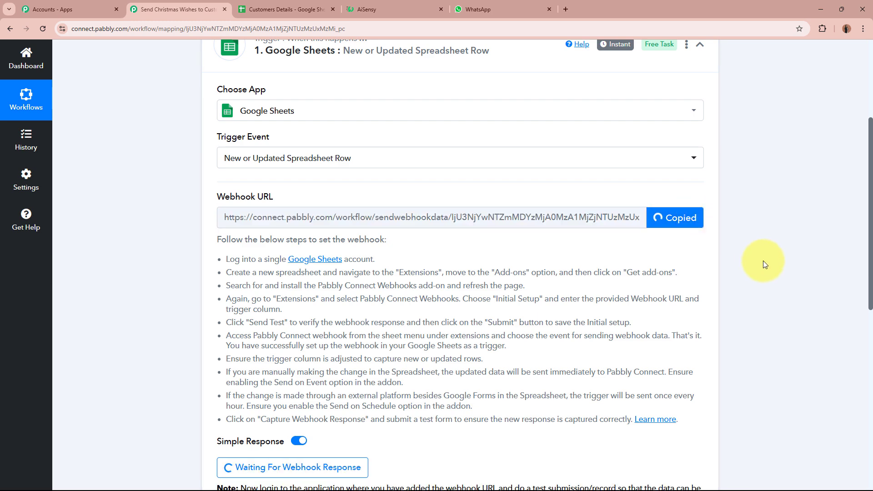
scroll(762, 260, up, 4)
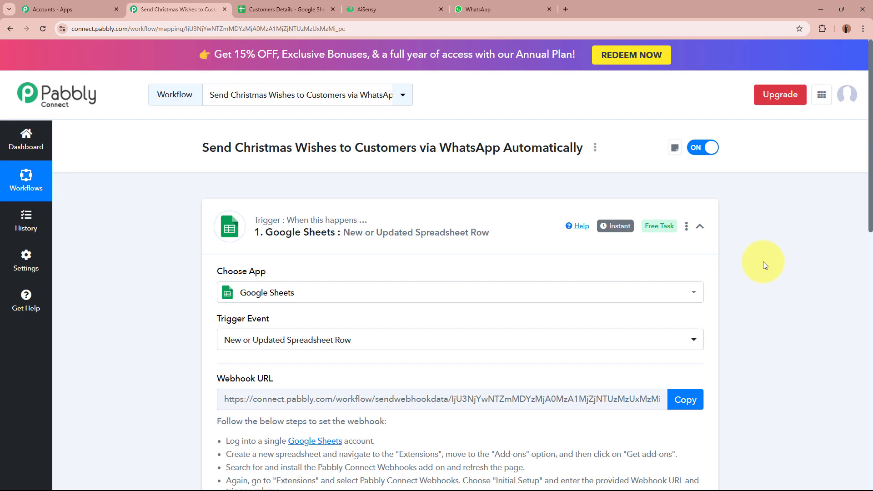
Switch to the Customers Details spreadsheet and search the Google Workspace Marketplace add-ons for "Pabbly Connect Webhooks".
click(267, 5)
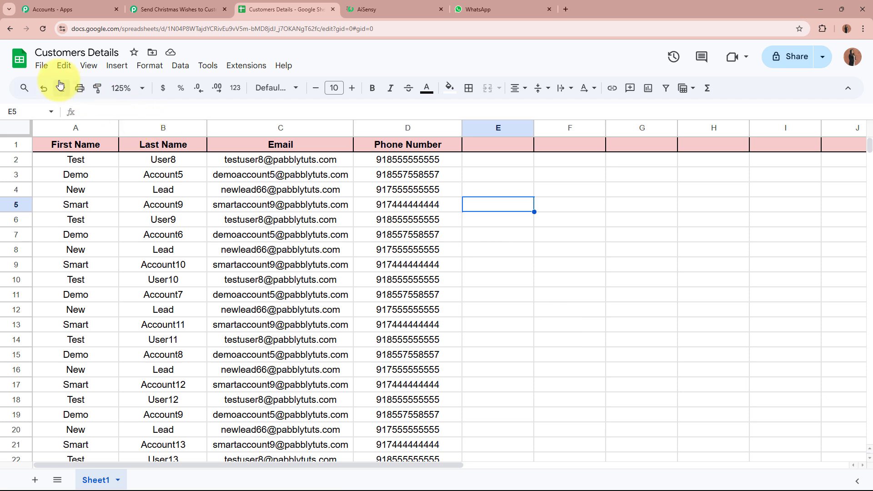
click(249, 70)
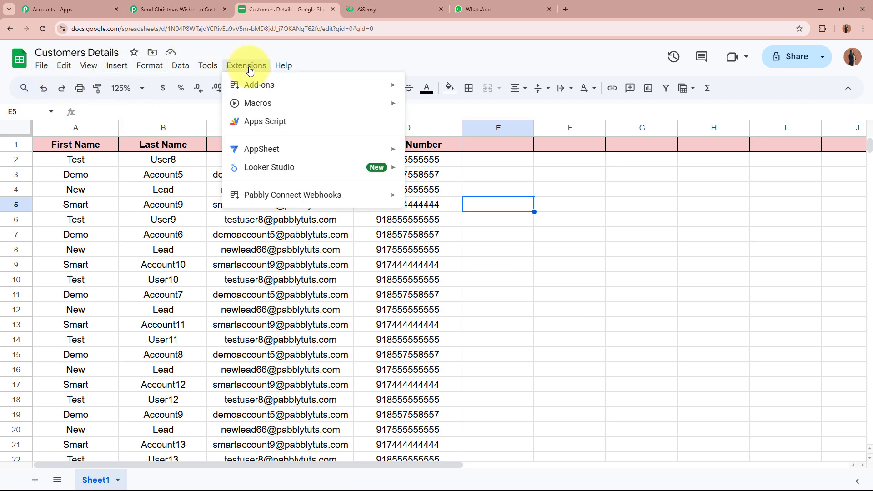
mouse_move(253, 89)
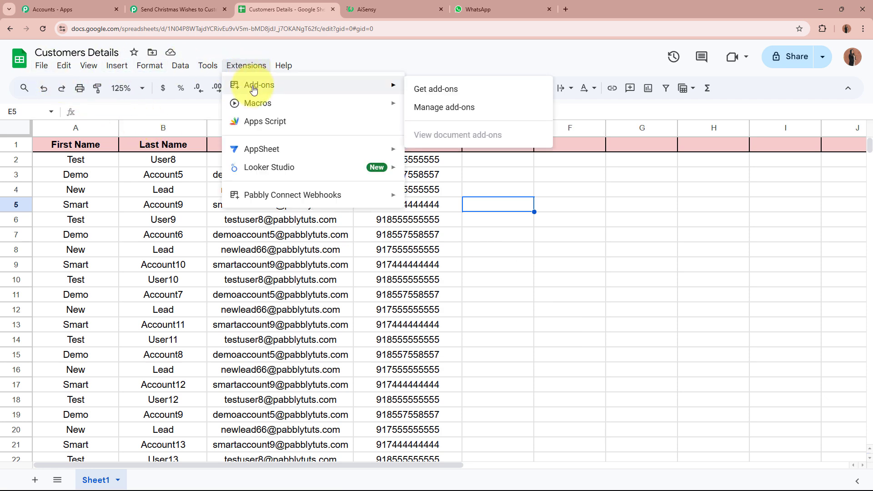
click(424, 89)
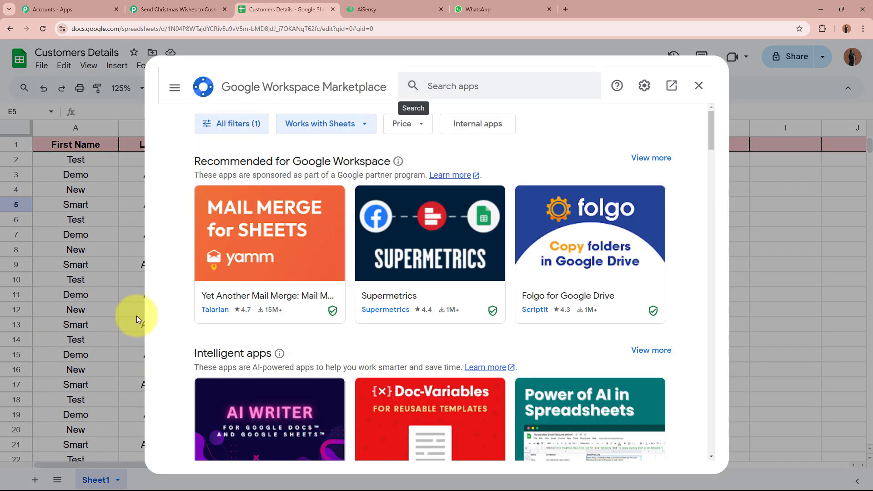
click(507, 83)
text(P)
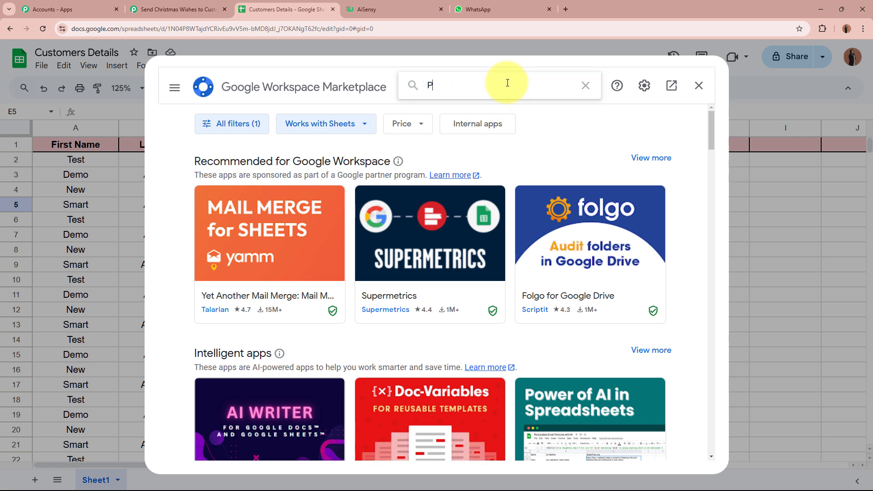
text(abbly Connect Webhooks)
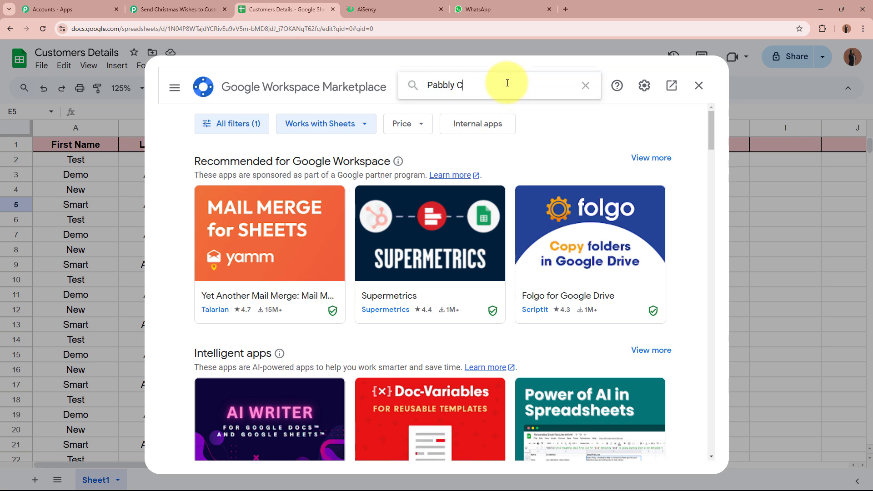
key(Return)
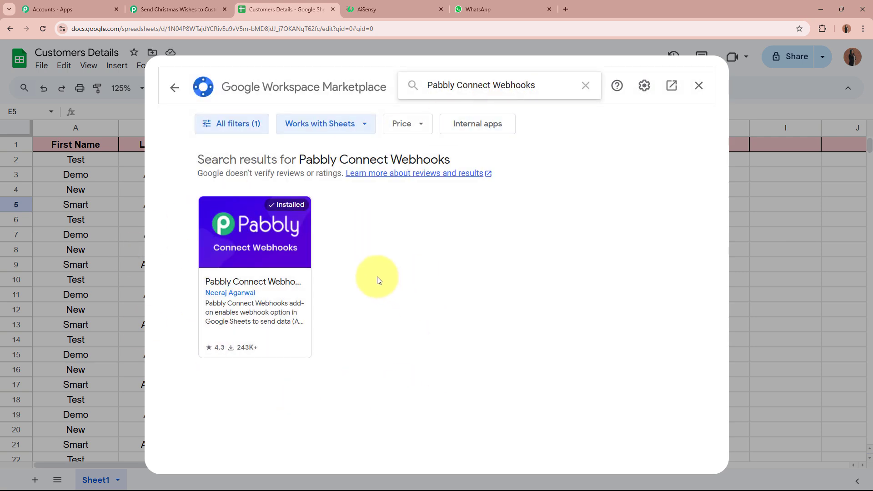
View the Pabbly Connect Webhooks add-on's details, close the Marketplace and reload the spreadsheet.
click(271, 289)
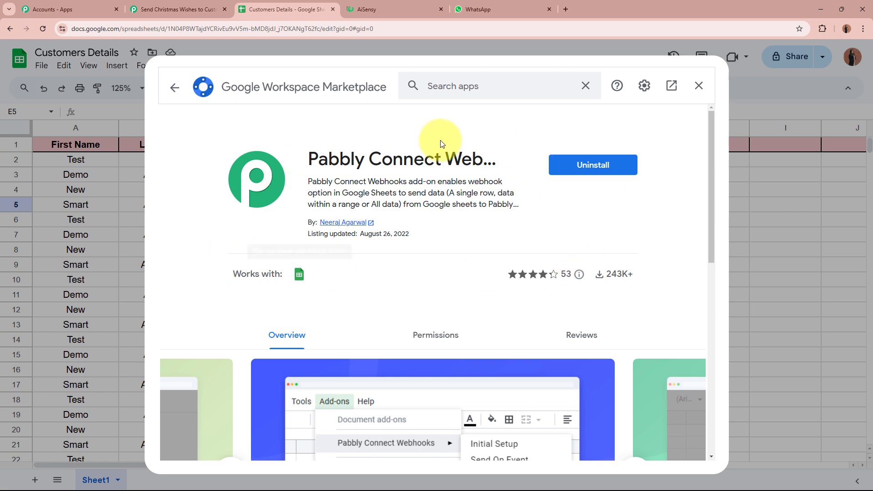
click(698, 85)
click(43, 28)
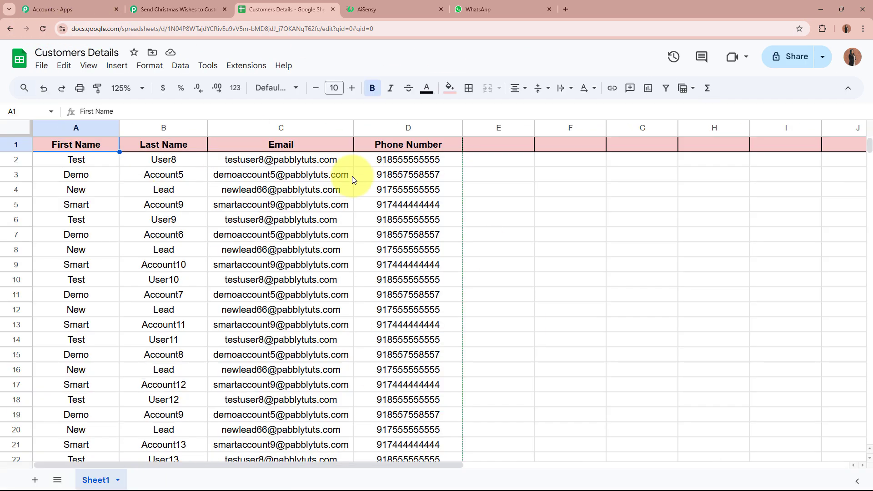
Open the Pabbly Connect Webhooks initial setup for Sheet1 and paste the copied workflow URL as the webhook URL.
click(248, 67)
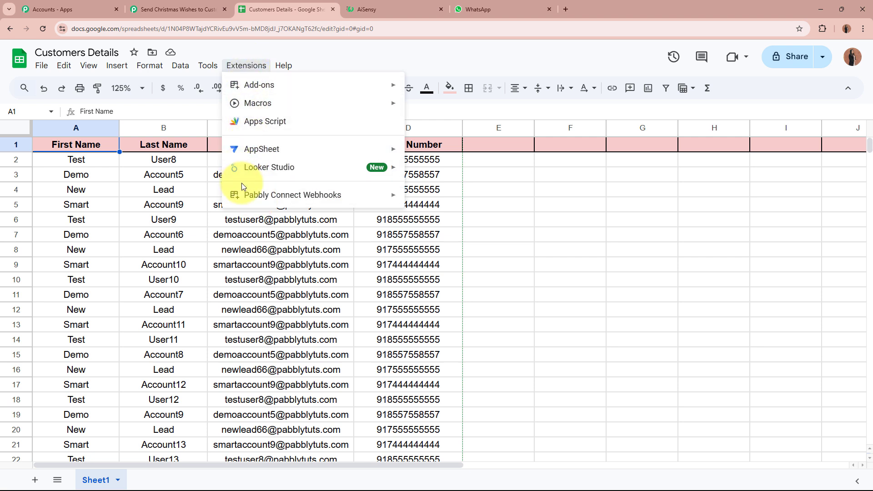
mouse_move(266, 199)
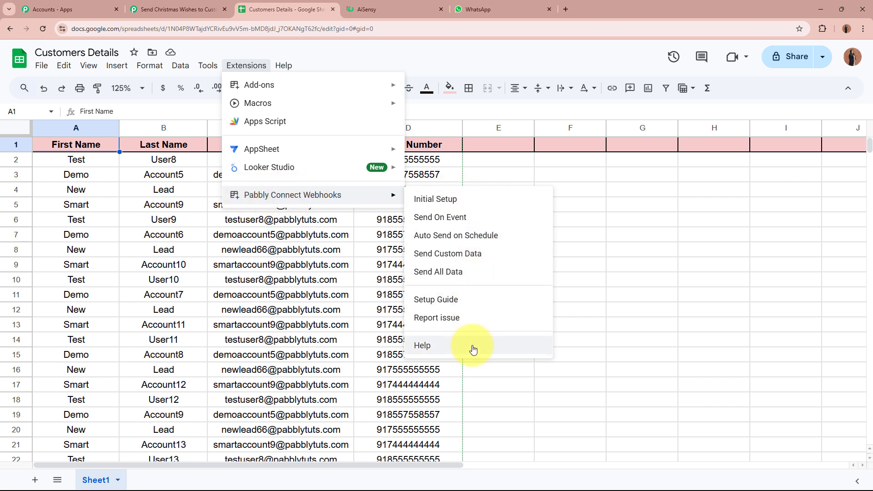
click(491, 201)
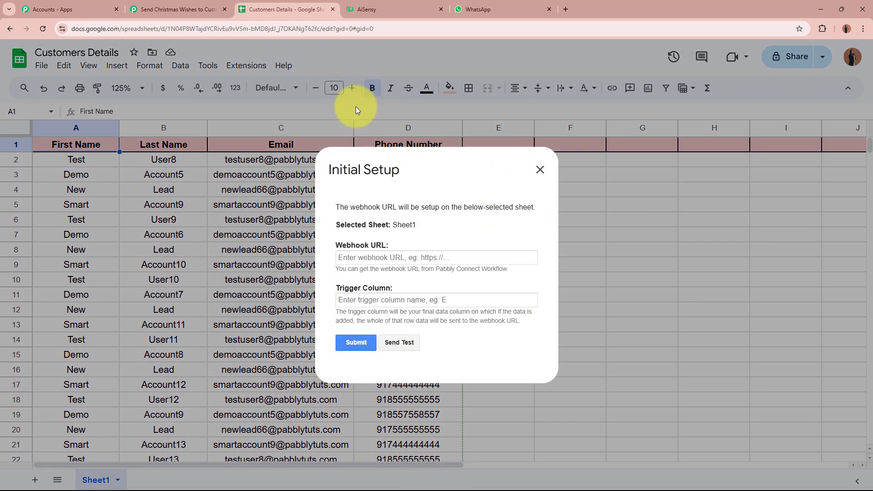
drag(328, 170, 410, 170)
click(410, 168)
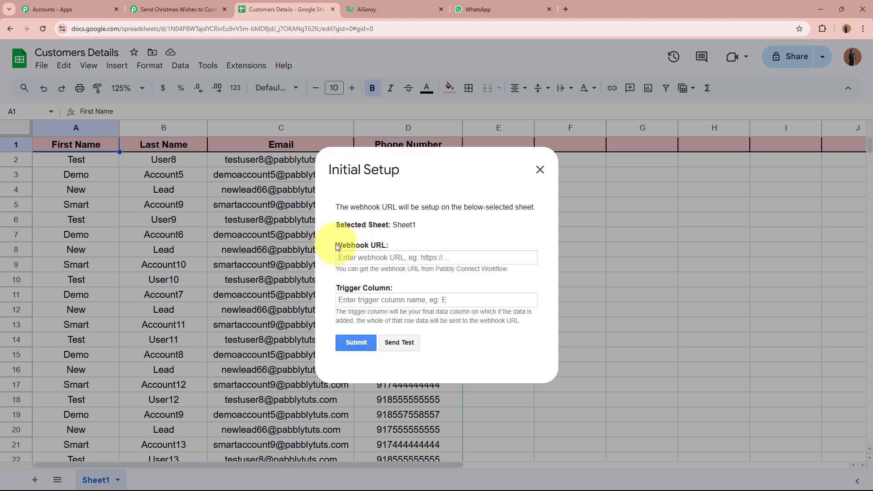
drag(337, 288, 400, 291)
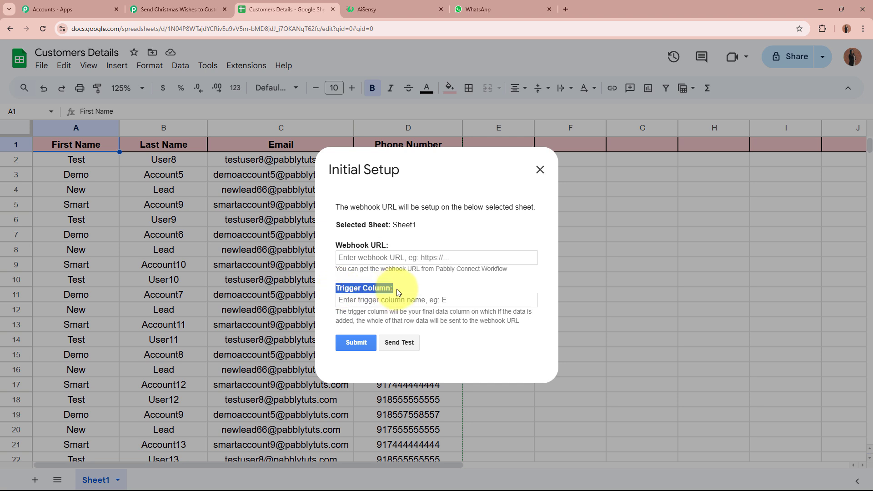
click(403, 283)
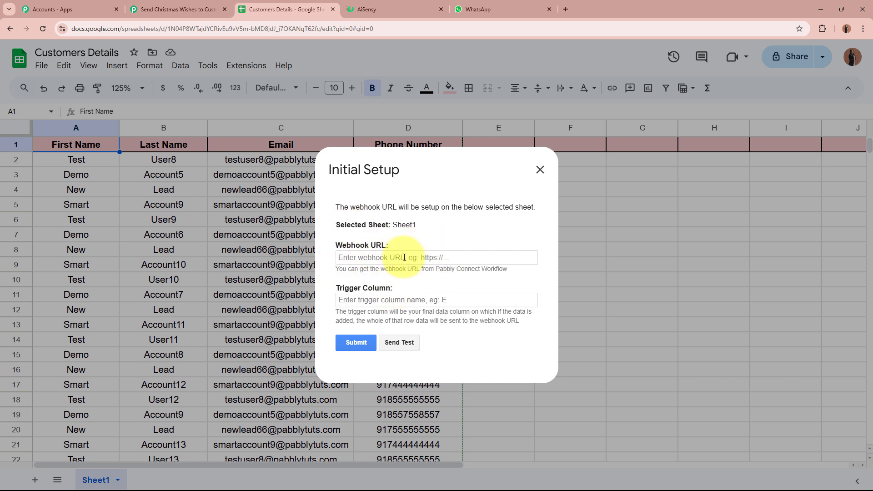
click(404, 258)
key(ctrl+v)
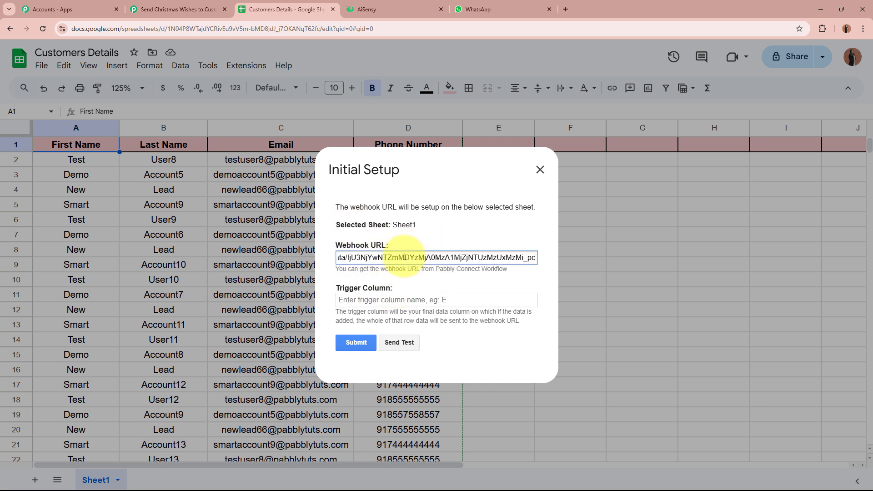
click(423, 281)
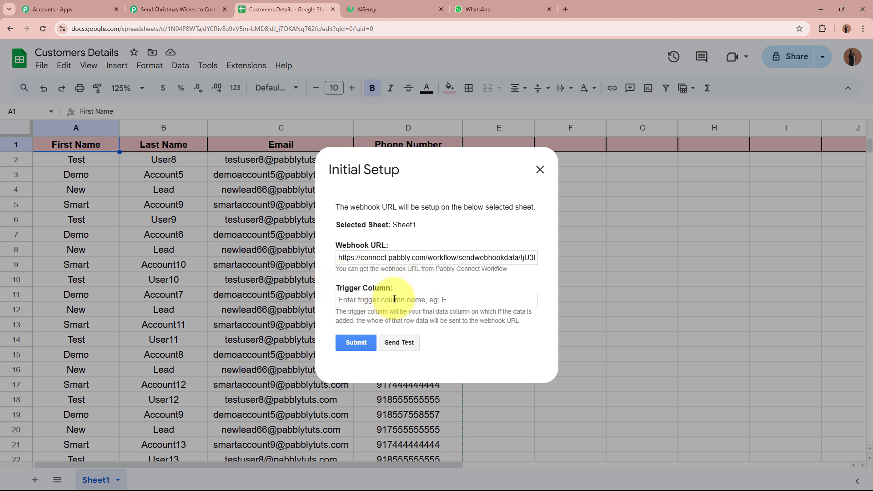
Set the webhook's trigger column to D and submit the initial setup.
drag(335, 312, 526, 312)
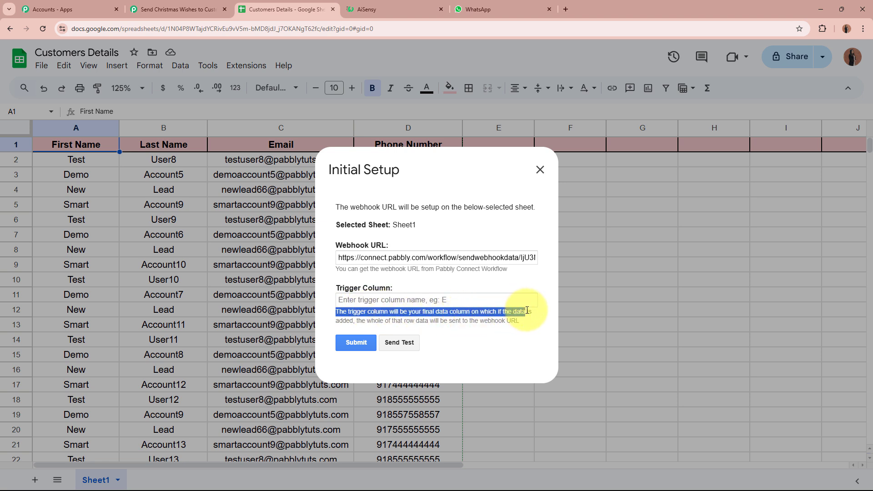
click(448, 176)
click(432, 317)
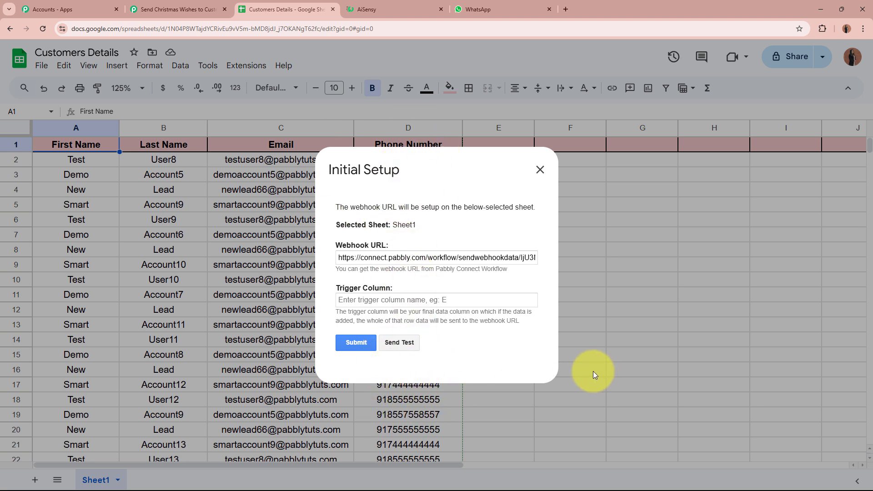
click(483, 304)
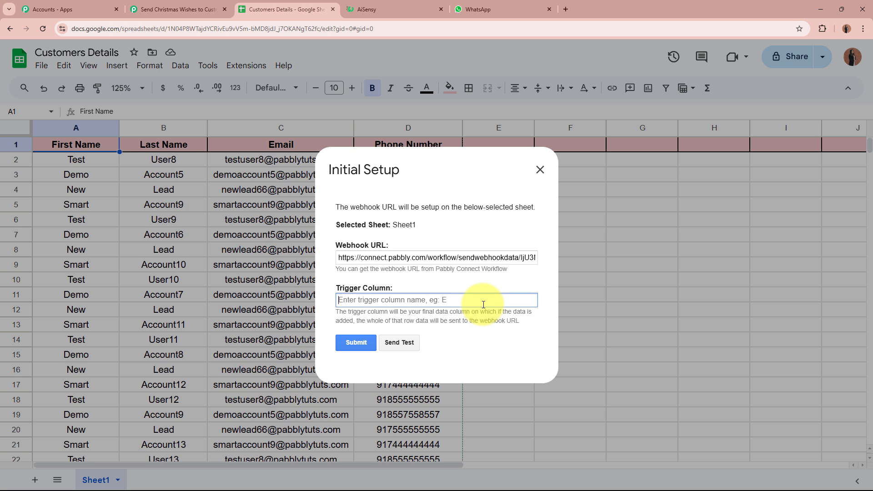
text(D)
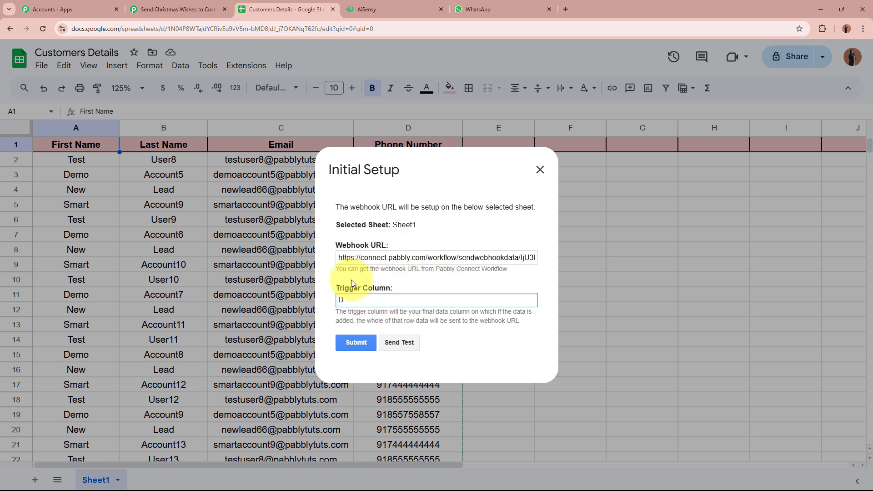
click(356, 342)
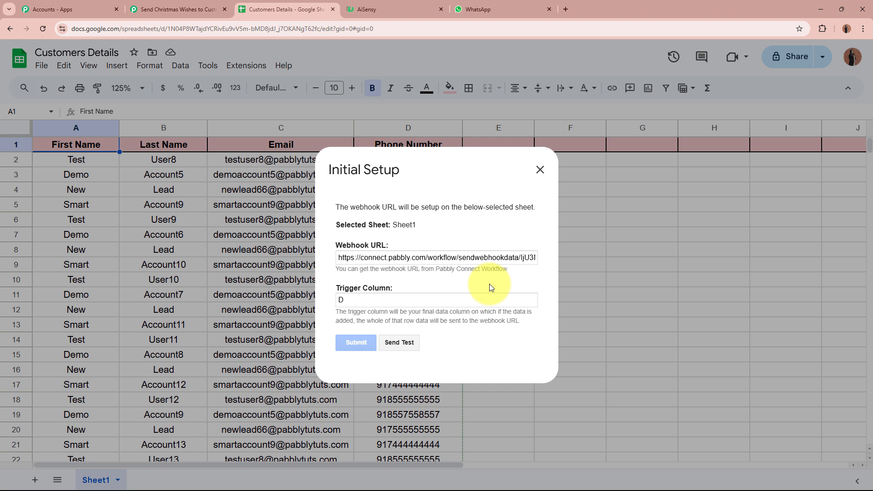
drag(339, 350, 476, 349)
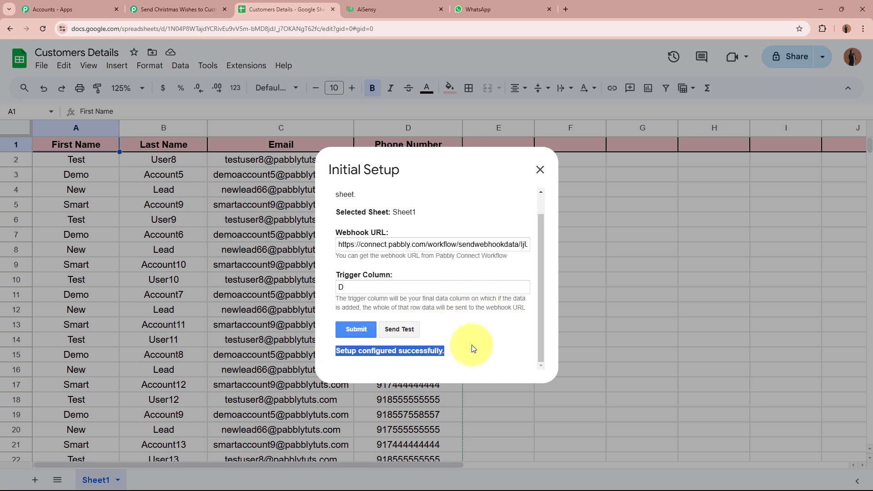
click(473, 348)
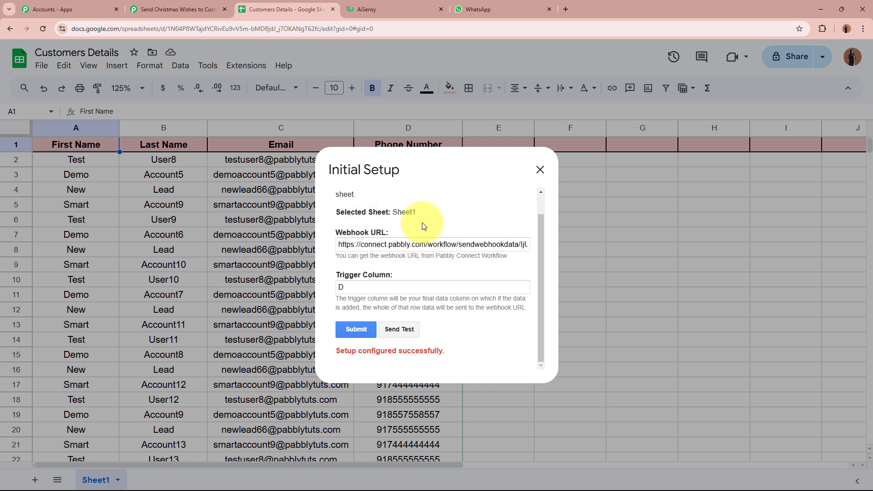
Send test data from the sheet to the webhook and return to the Pabbly Connect workflow.
click(399, 328)
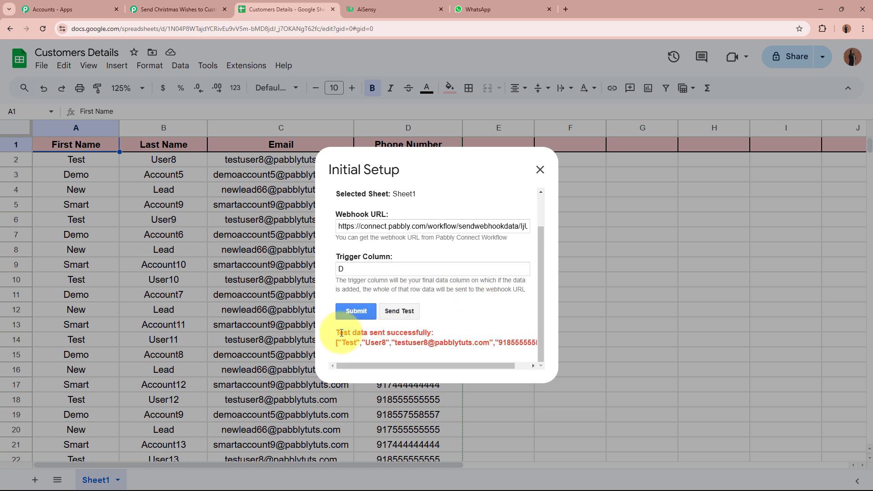
drag(338, 332, 432, 331)
click(433, 330)
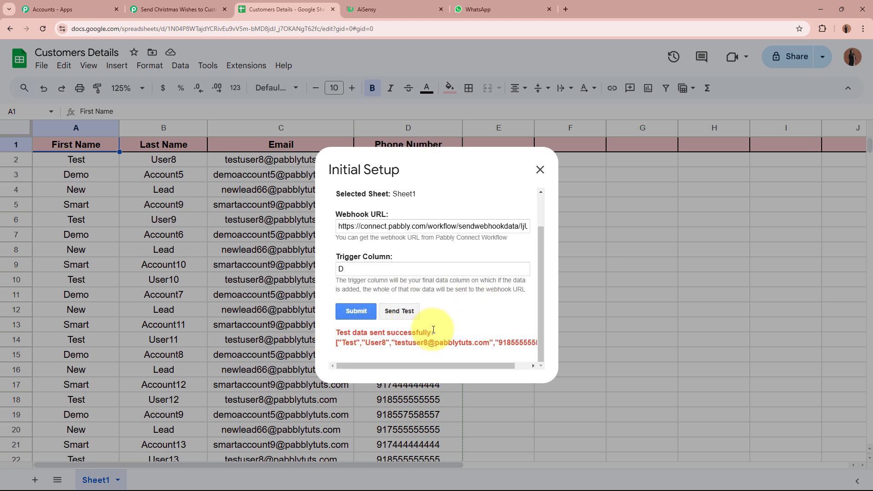
scroll(445, 328, up, 2)
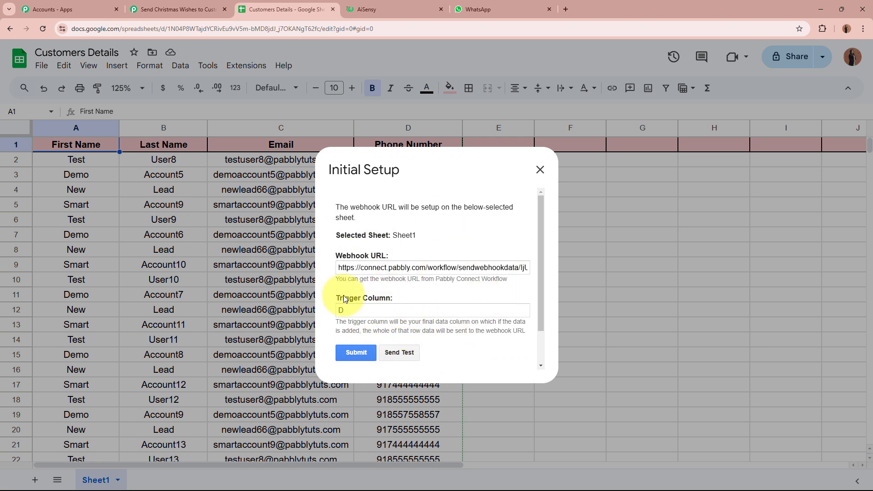
click(167, 9)
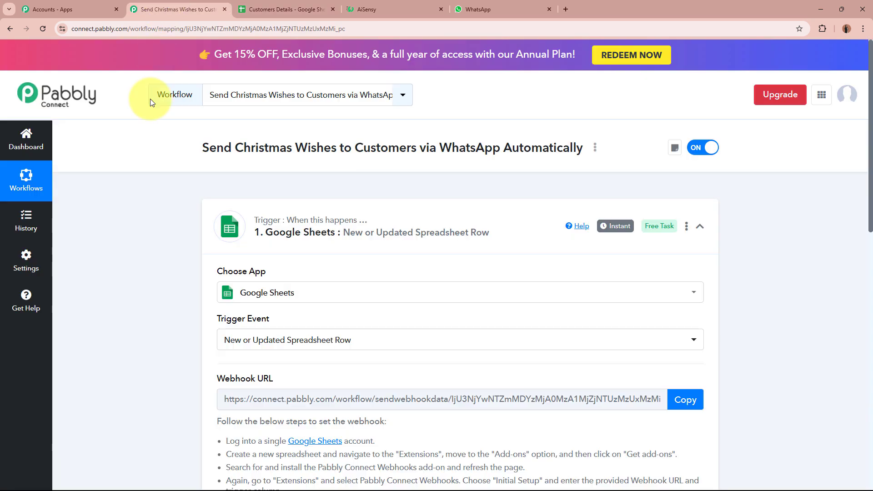
Examine the captured webhook response's trigger column, spreadsheet name and ID, sheet name and row index.
scroll(136, 290, down, 12)
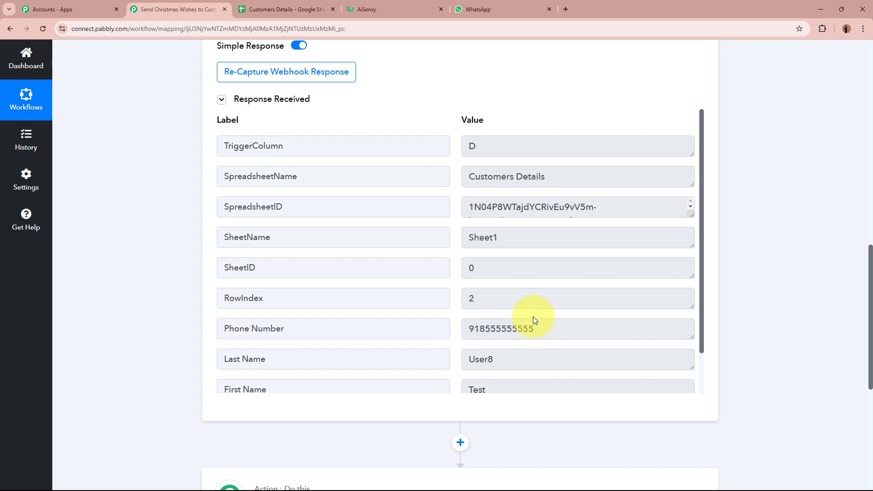
scroll(532, 318, down, 1)
scroll(530, 315, up, 2)
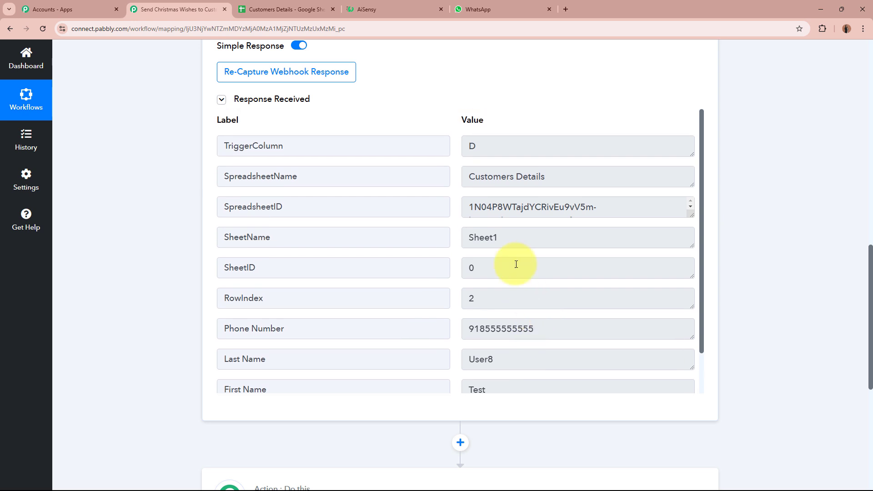
click(486, 152)
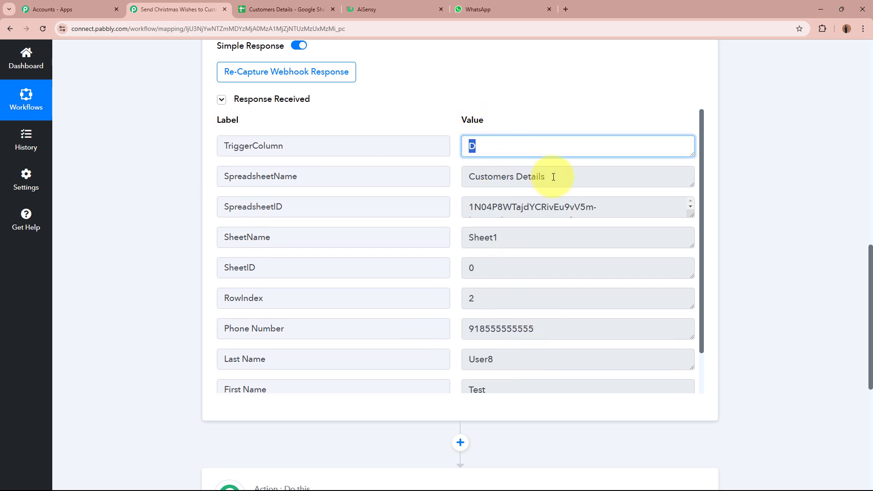
drag(548, 176, 468, 176)
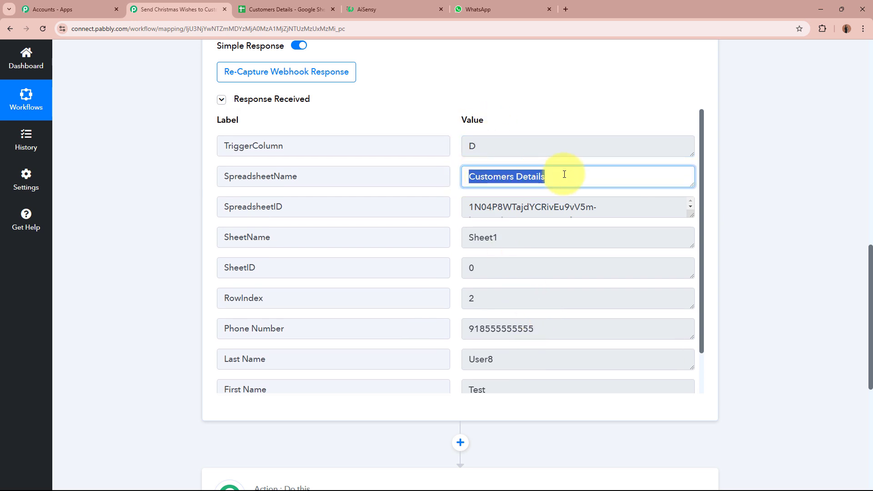
drag(606, 206, 475, 207)
drag(536, 236, 444, 241)
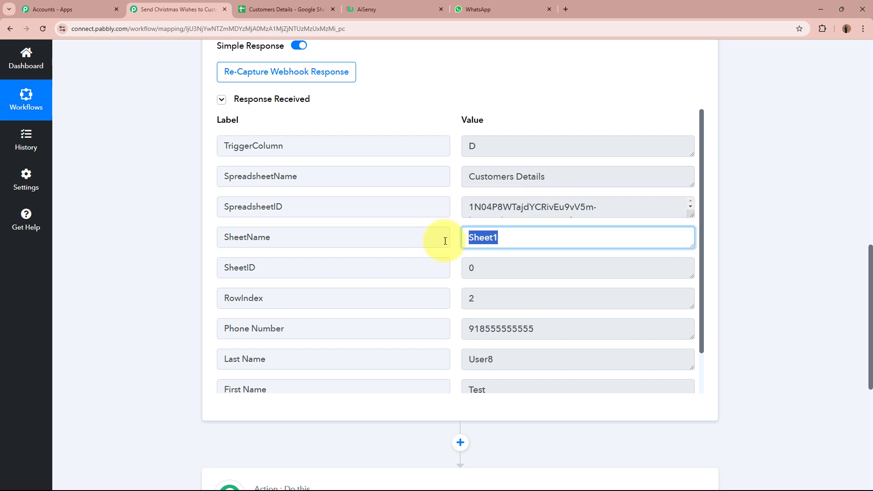
scroll(604, 259, down, 1)
drag(287, 247, 172, 253)
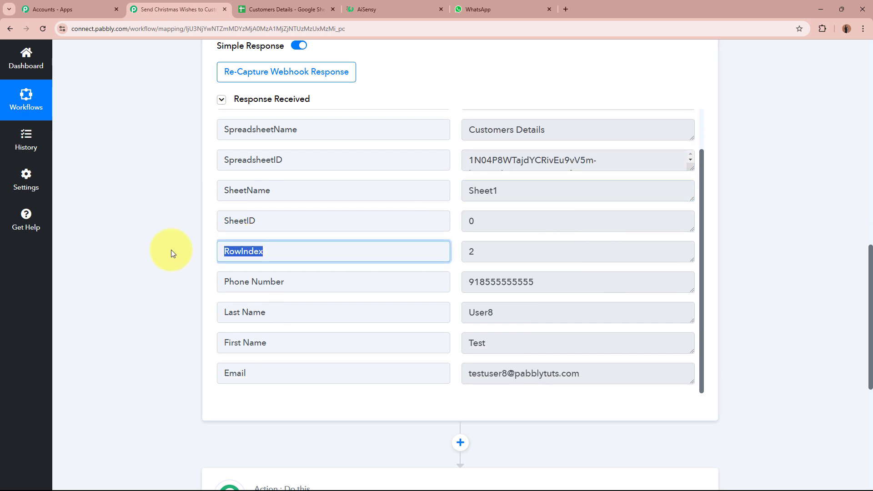
drag(493, 251, 444, 252)
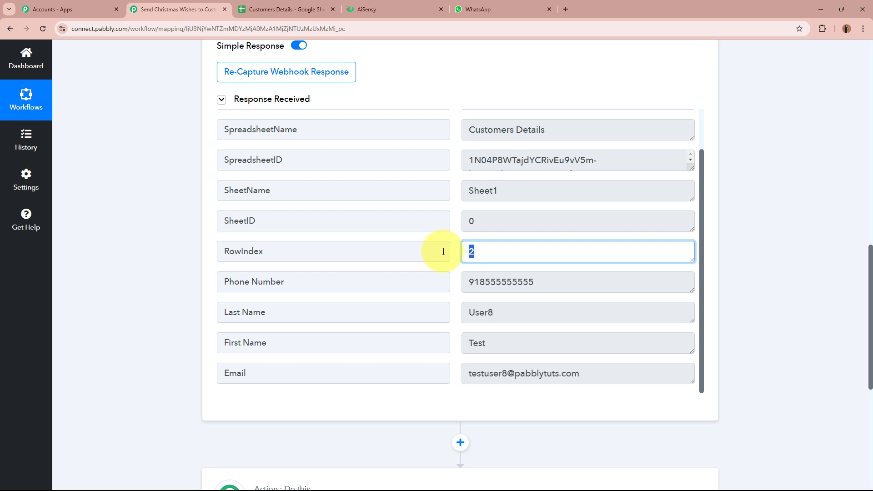
click(321, 235)
drag(284, 251, 195, 247)
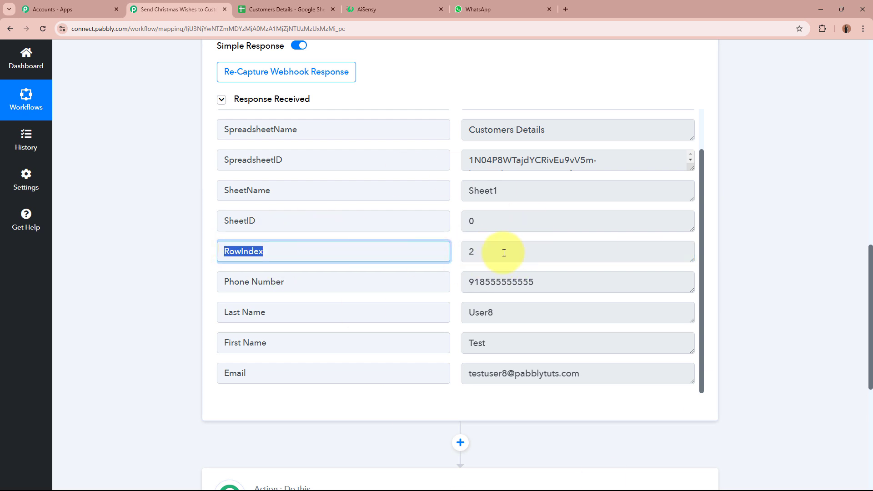
drag(490, 253, 468, 251)
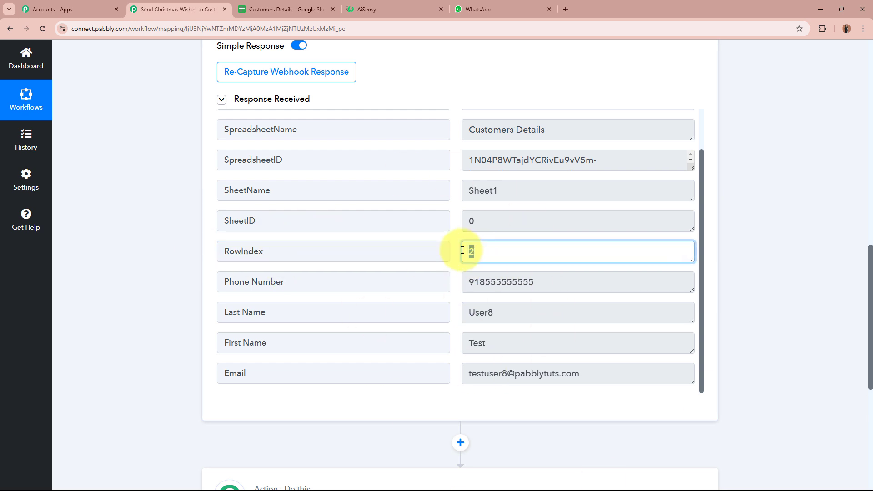
Switch to the Customers Details spreadsheet and check the first name, last name, email and phone number in row 2.
click(288, 6)
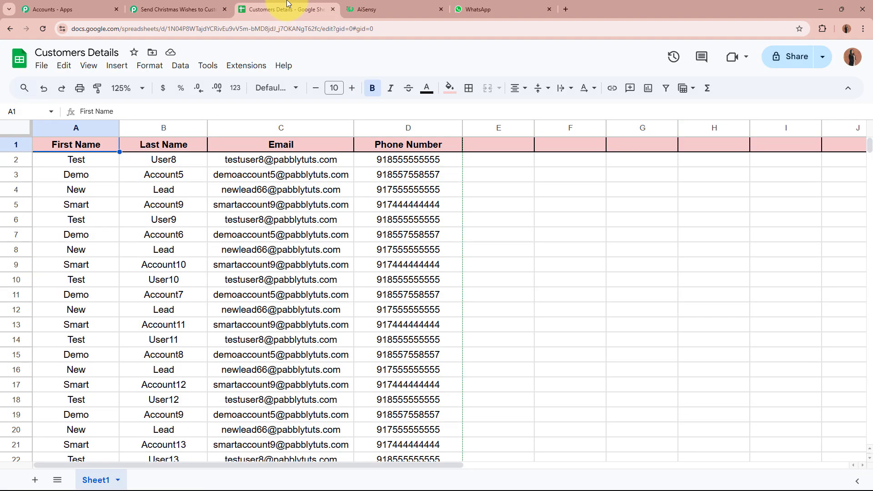
click(10, 157)
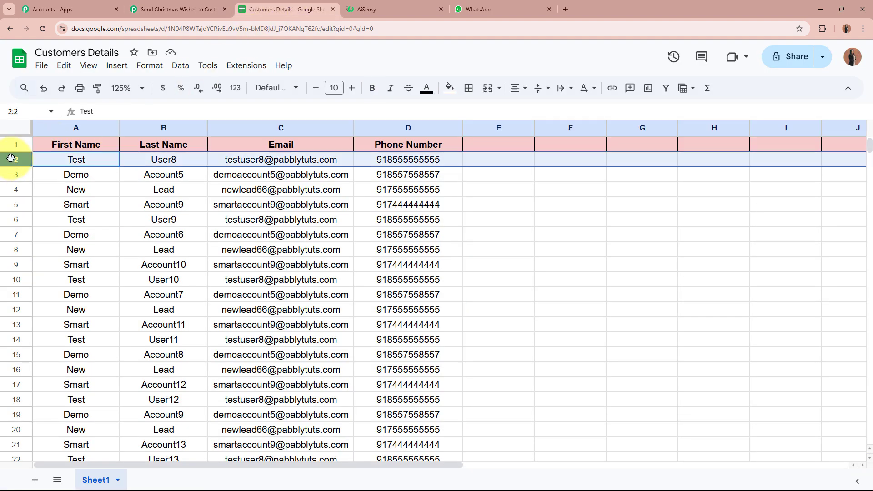
click(86, 160)
click(159, 161)
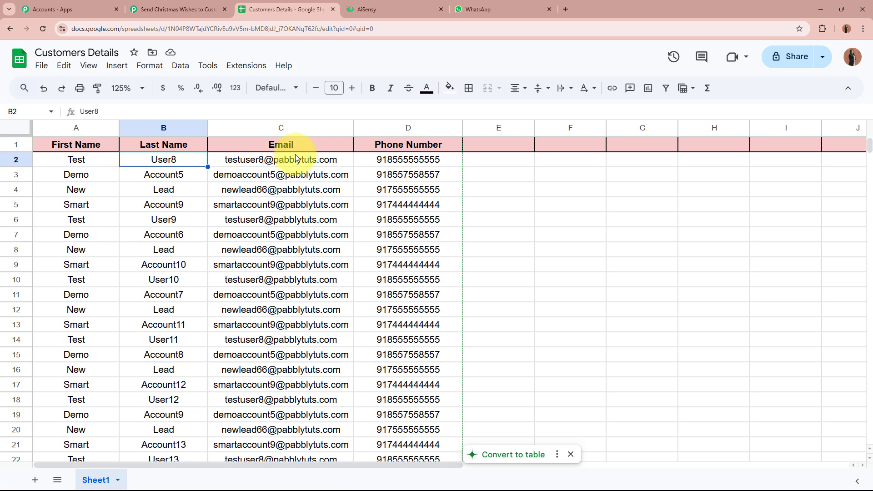
click(298, 161)
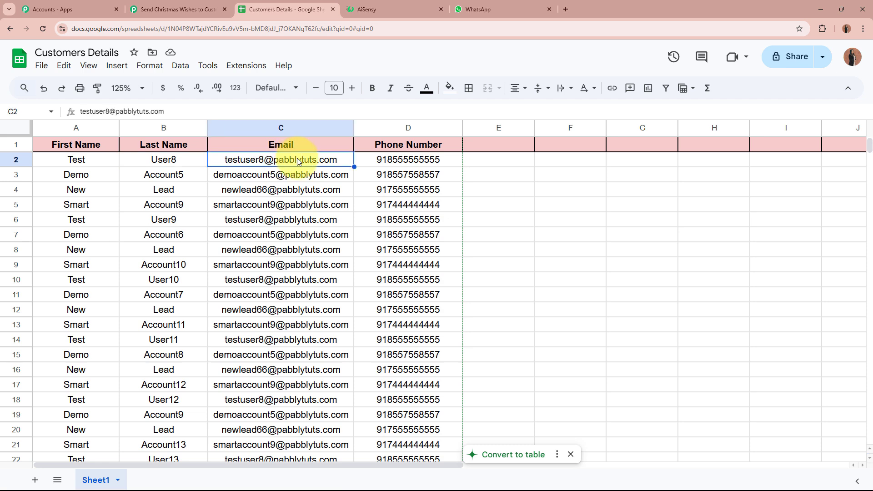
click(422, 164)
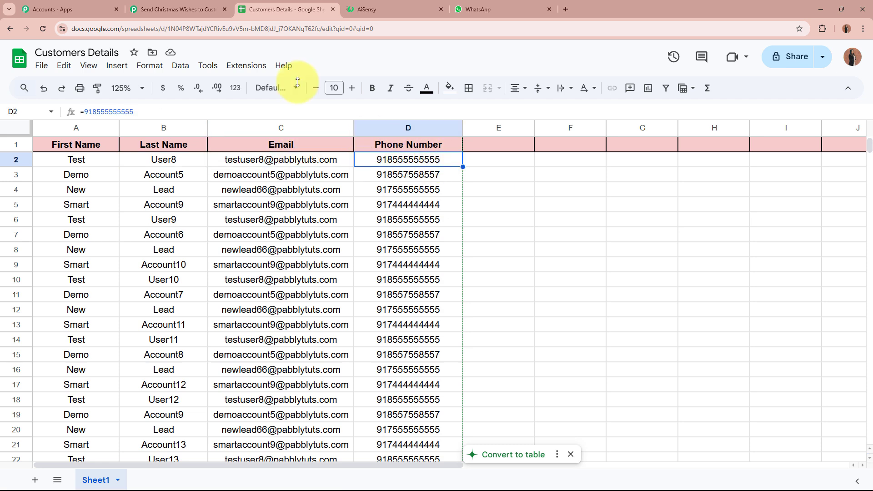
Return to the Pabbly Connect workflow and check the first name, last name, email and phone number in the captured response.
click(205, 9)
scroll(500, 359, down, 2)
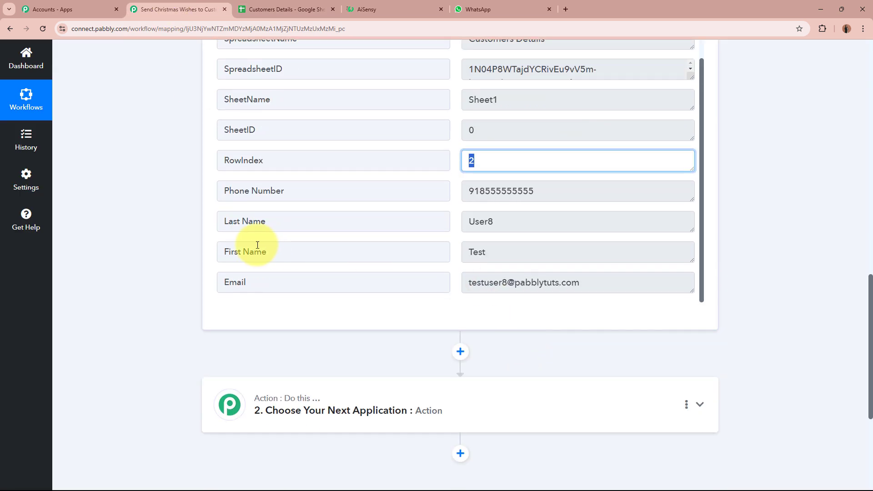
double_click(475, 252)
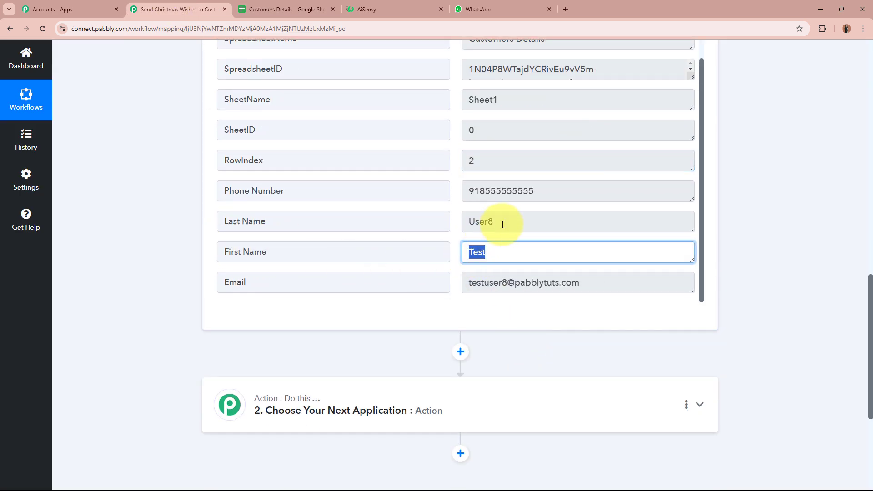
drag(502, 224, 458, 224)
drag(591, 282, 459, 282)
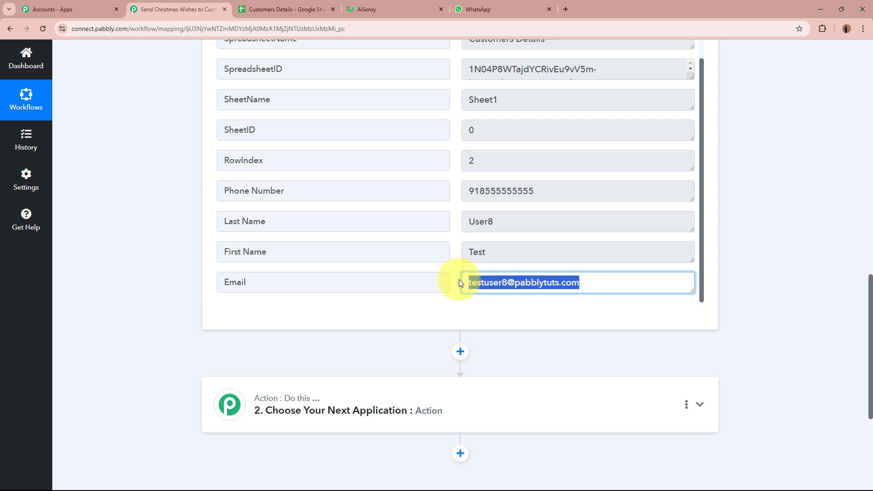
drag(540, 187, 446, 191)
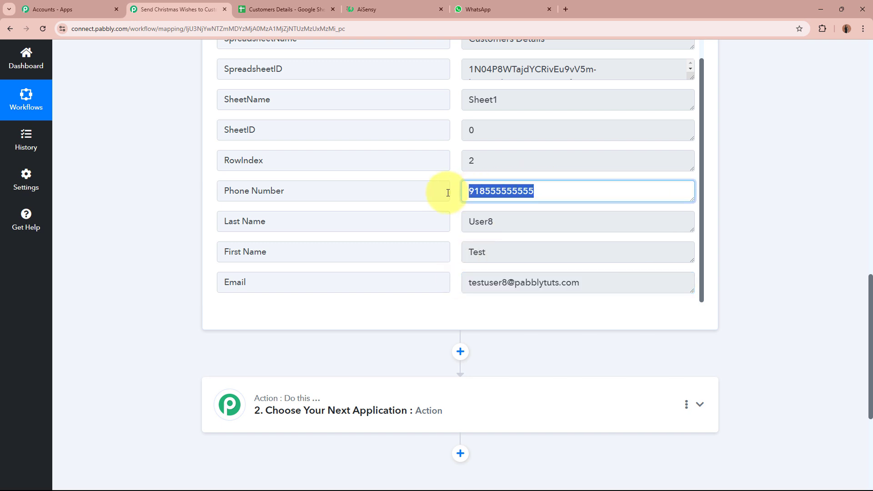
click(487, 318)
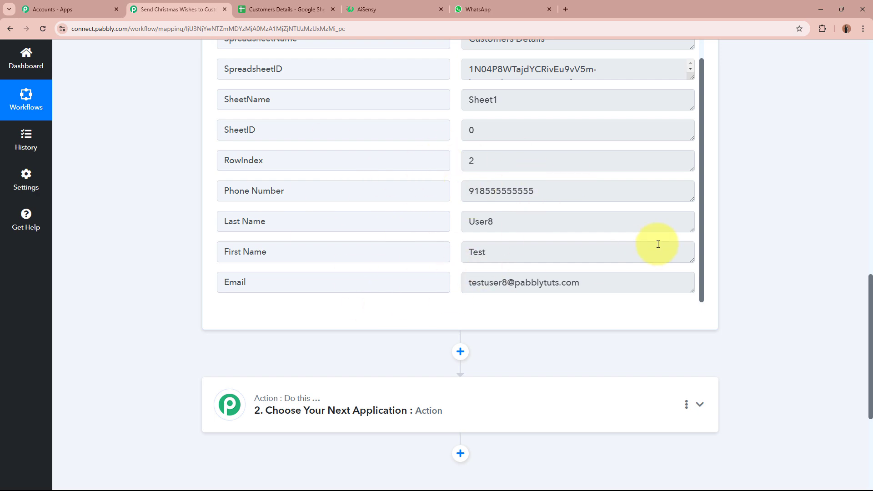
Collapse the Google Sheets trigger step of the workflow.
scroll(784, 260, up, 2)
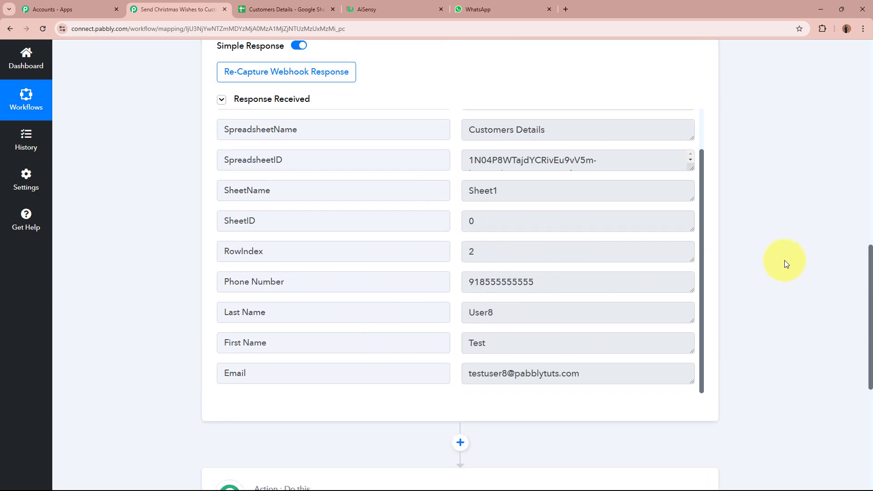
scroll(784, 263, up, 12)
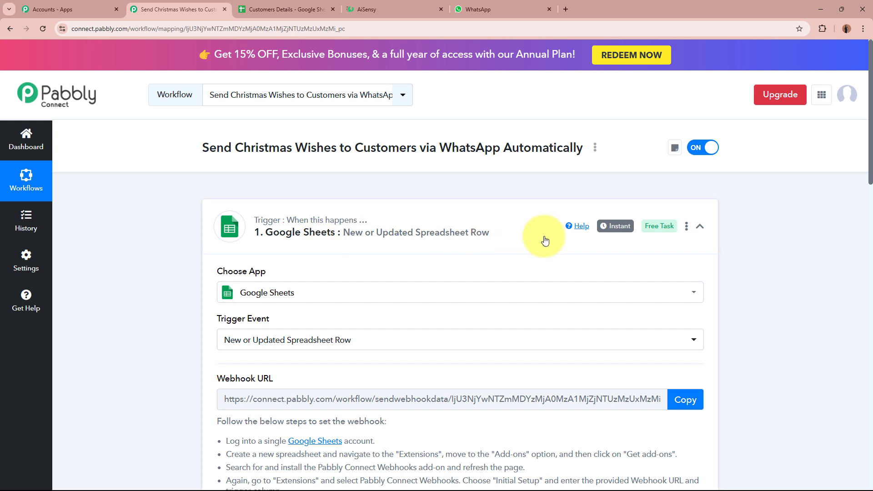
click(544, 233)
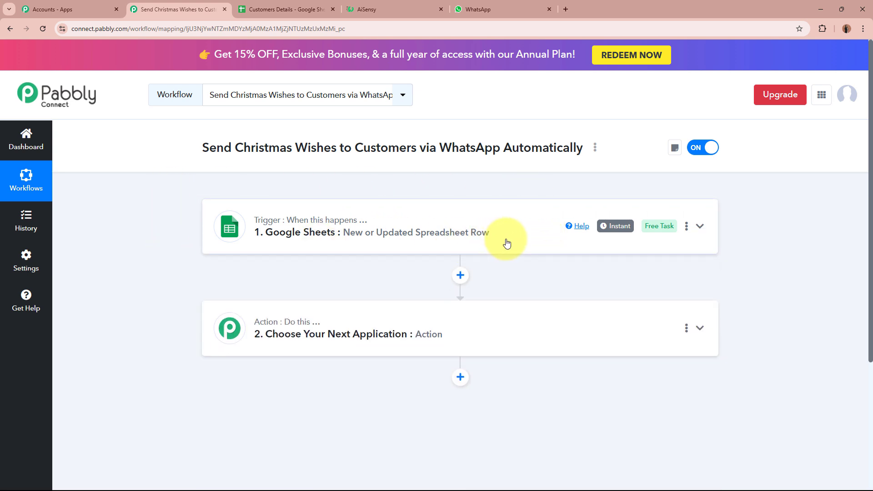
Enable Send On Event for Pabbly Connect Webhooks in the Customers Details spreadsheet and return to the Pabbly Connect workflow.
click(246, 10)
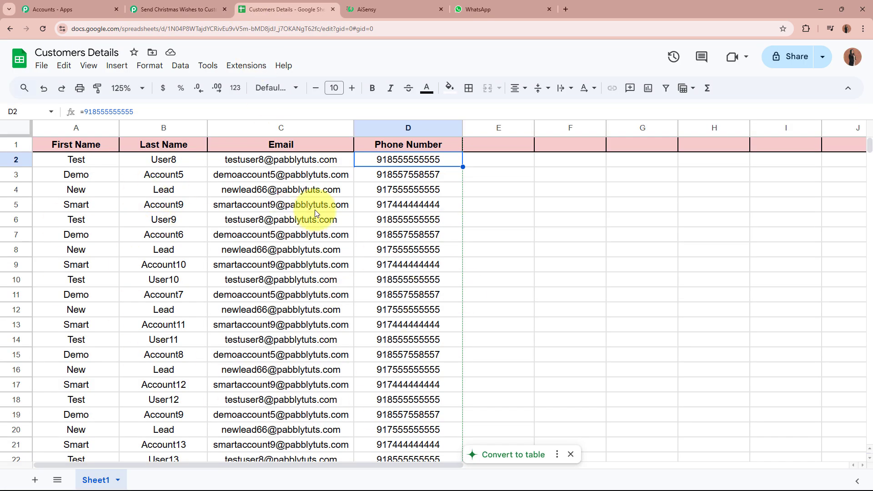
click(175, 9)
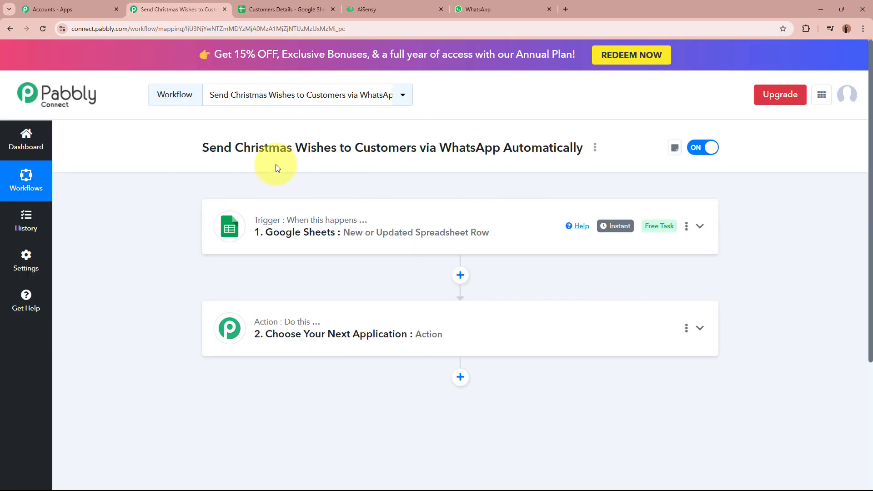
click(294, 5)
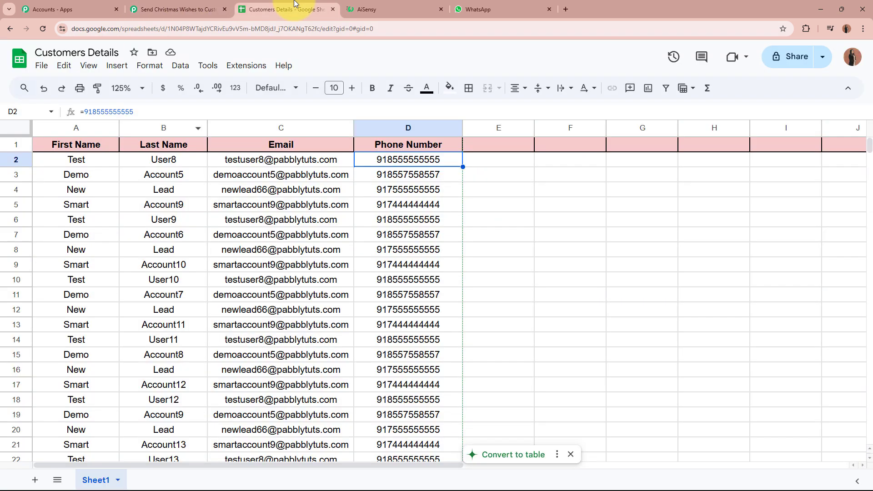
click(256, 68)
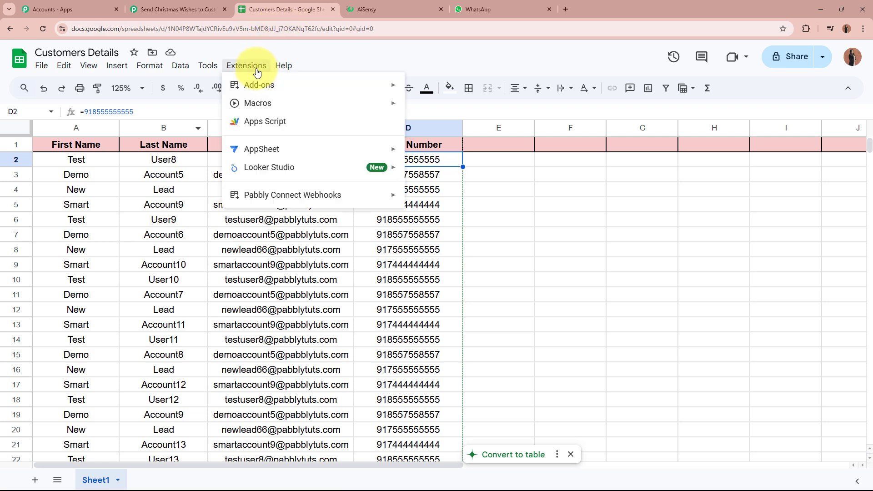
mouse_move(253, 195)
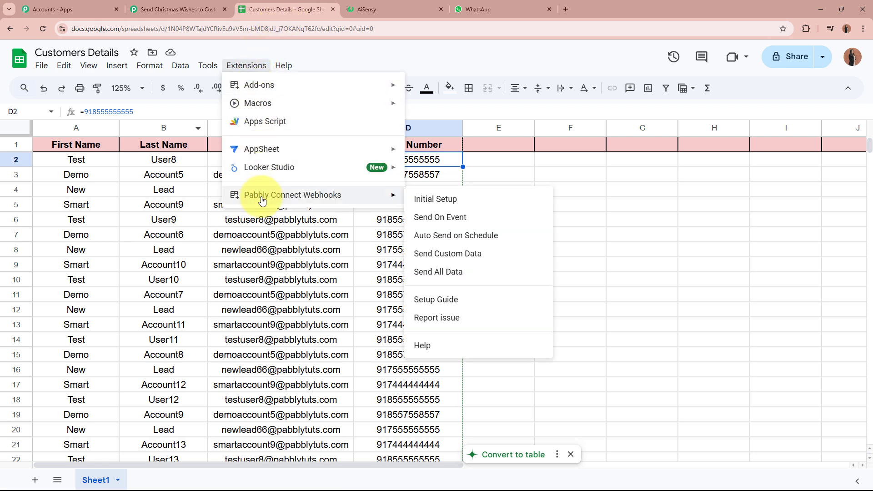
click(455, 219)
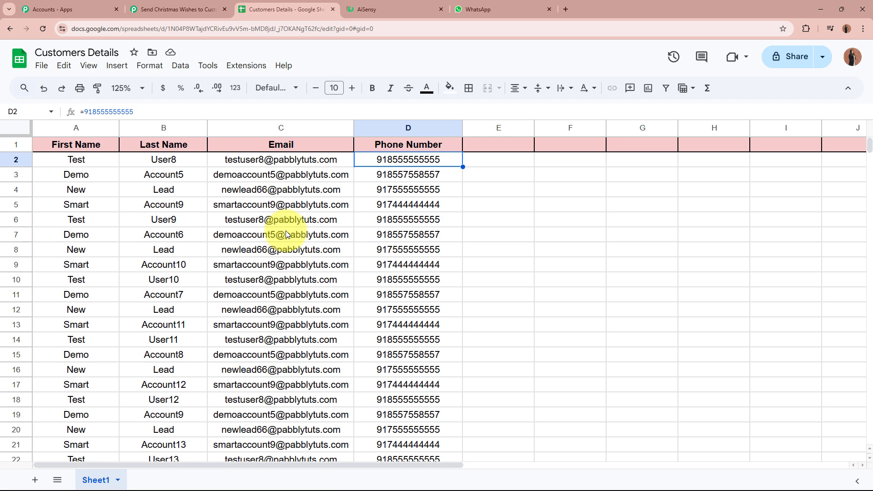
click(212, 9)
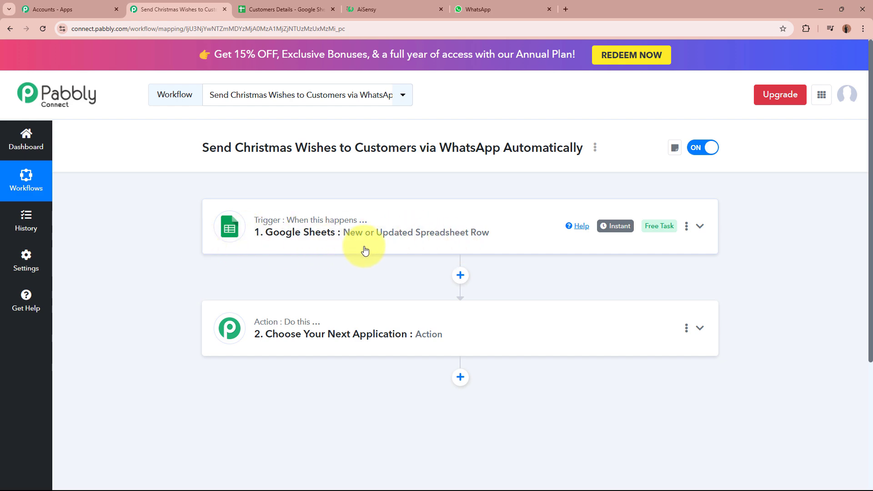
Switch to AiSensy and review the christmas_wishes_customers_2024 template message alongside the customer list in Google Sheets.
click(399, 8)
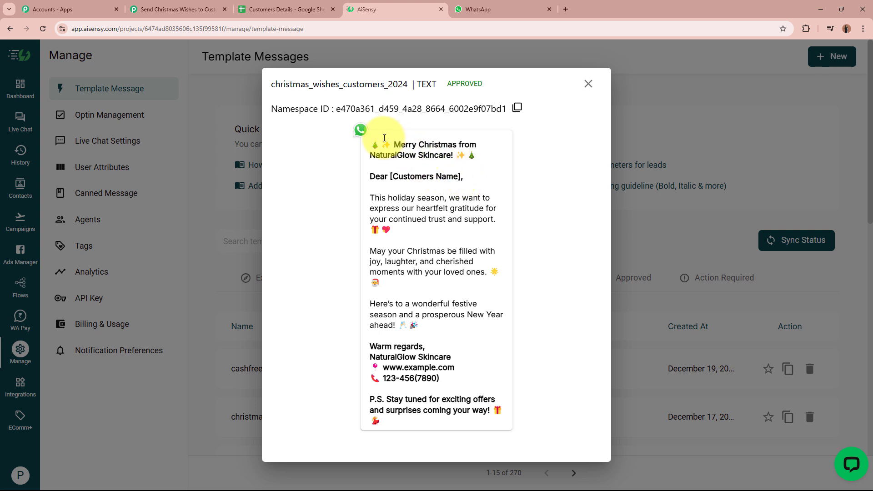
drag(369, 142, 502, 423)
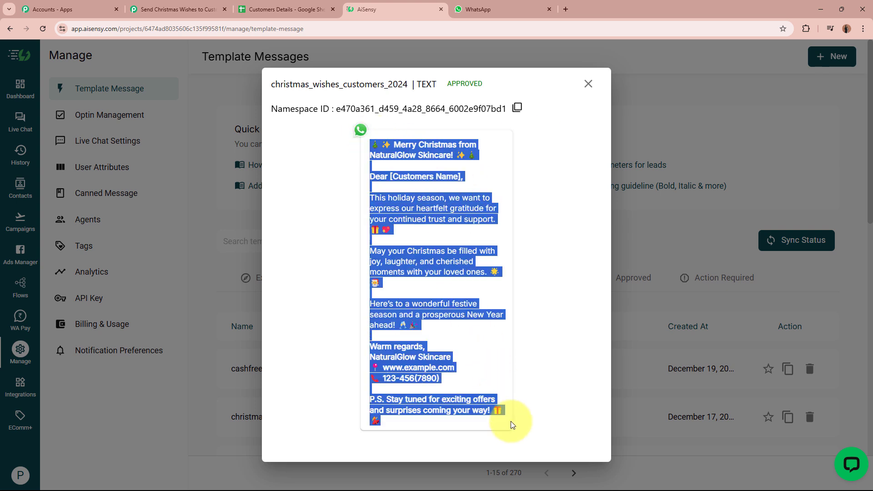
click(503, 370)
click(321, 9)
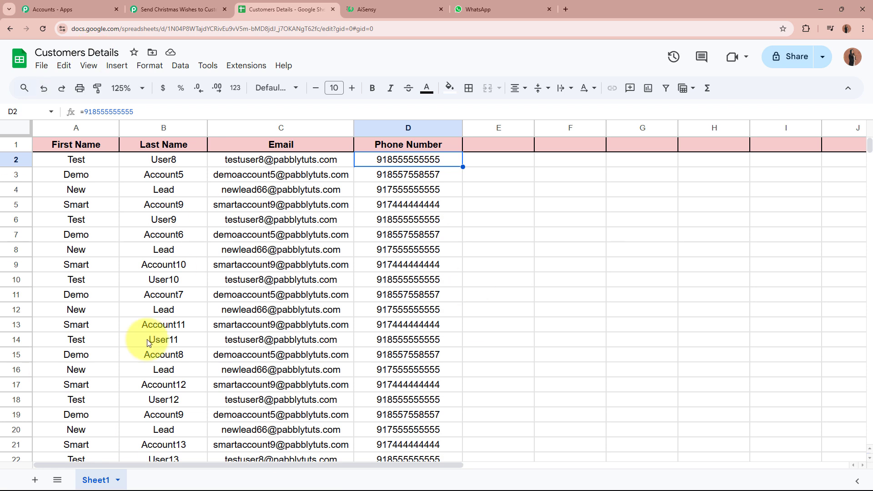
click(399, 8)
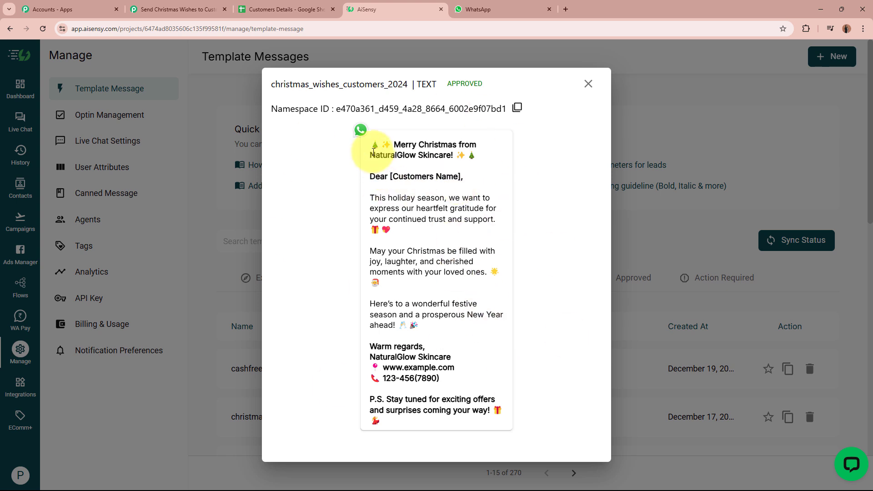
drag(369, 145, 538, 425)
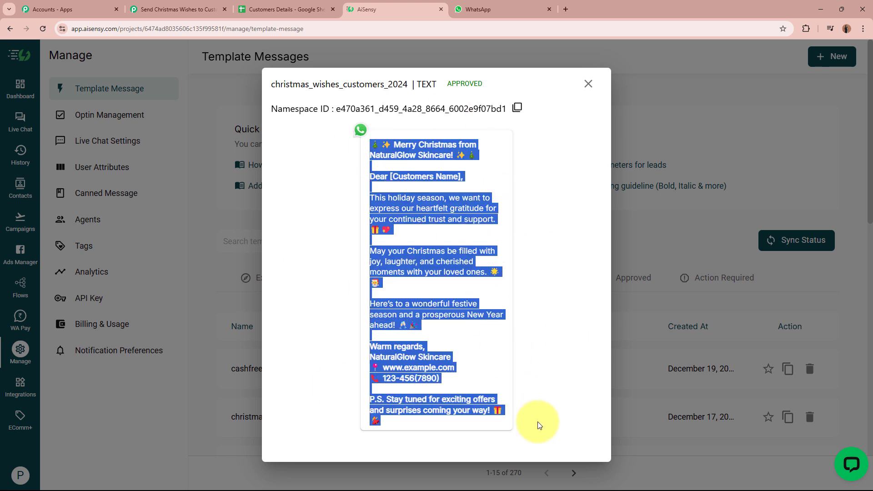
click(538, 425)
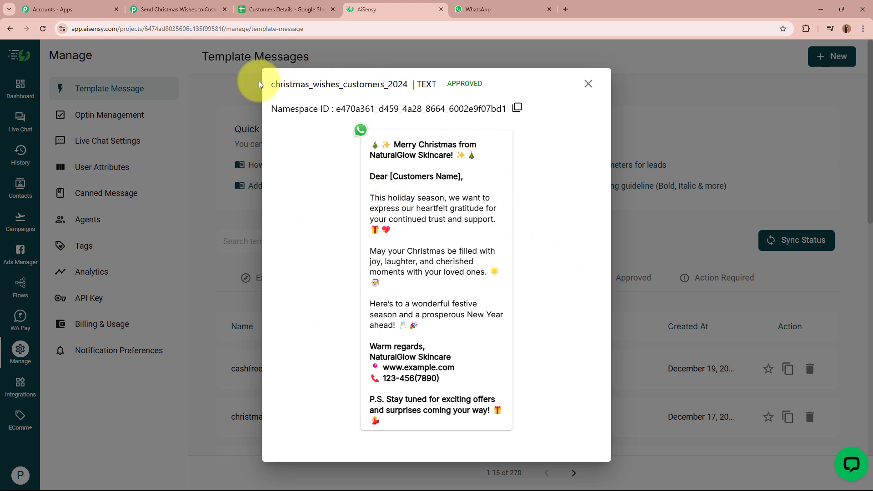
Read the name, Merry Christmas heading and [Customers Name] greeting of the christmas_wishes_customers_2024 template.
drag(271, 88, 411, 87)
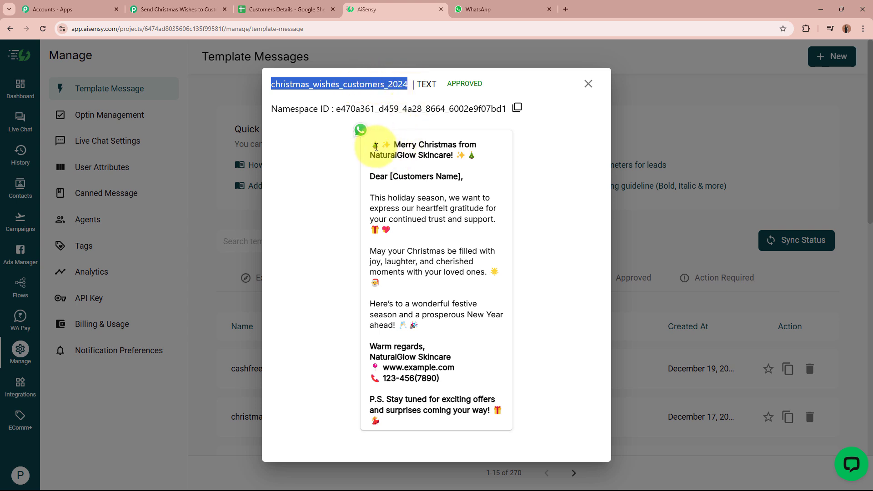
drag(376, 146, 455, 161)
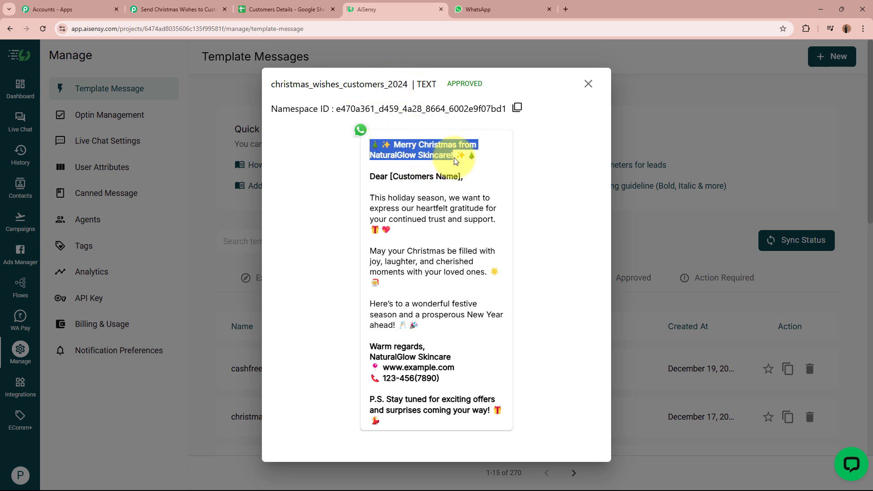
drag(369, 177, 461, 178)
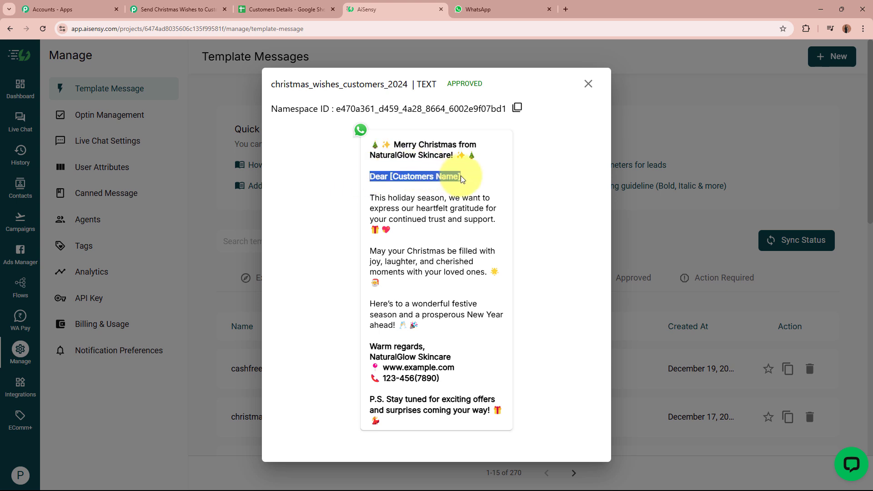
click(460, 178)
drag(390, 176, 451, 175)
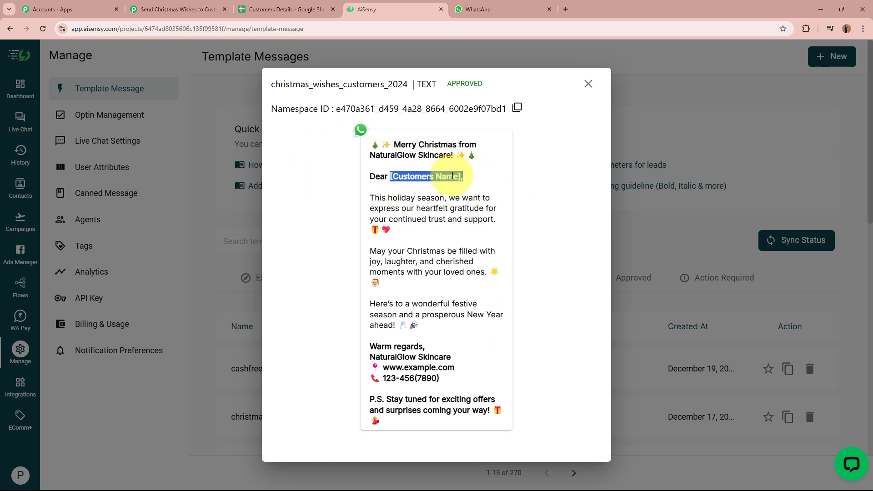
Read the template's message body, NaturalGlow Skincare sign-off and P.S. line, and look at the customer list in Google Sheets.
drag(369, 197, 493, 219)
drag(362, 250, 495, 316)
click(372, 304)
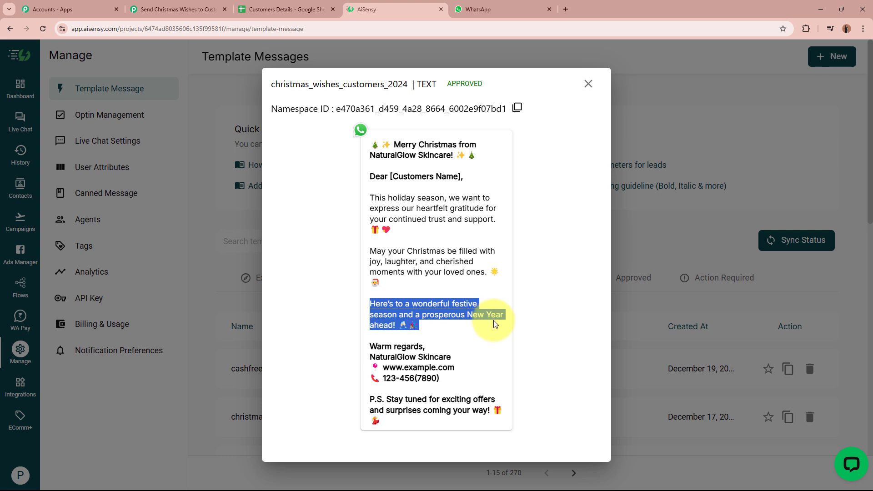
click(494, 323)
drag(370, 346, 448, 347)
click(369, 364)
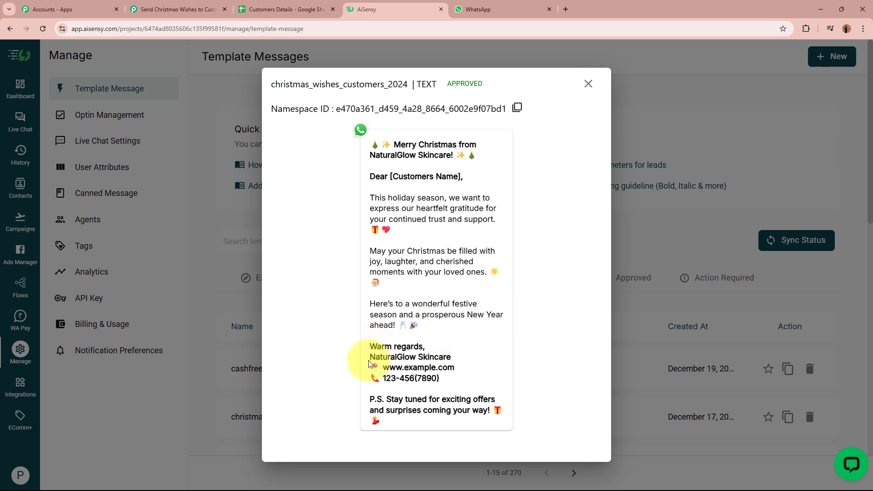
drag(369, 359, 452, 357)
drag(382, 367, 468, 363)
click(384, 380)
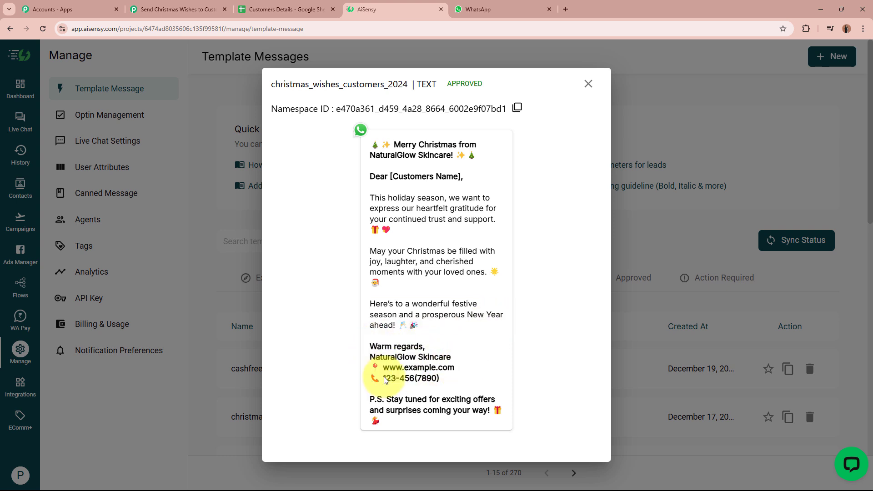
drag(384, 380, 468, 379)
drag(370, 400, 500, 409)
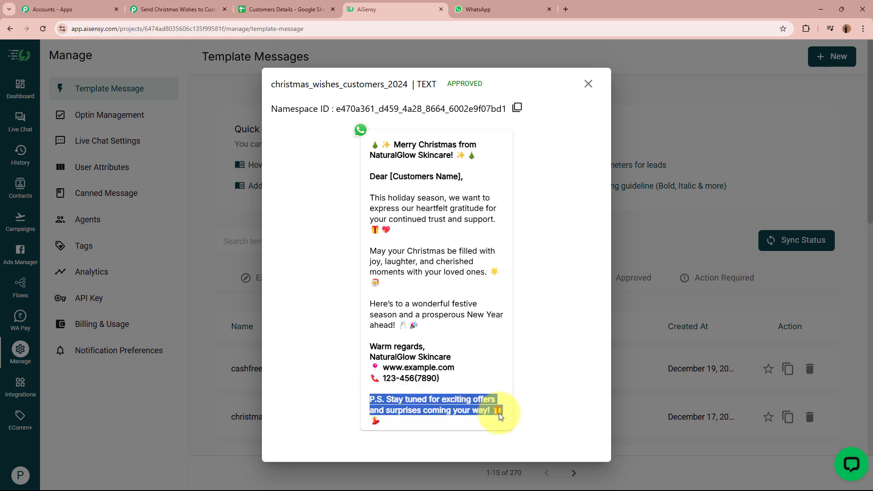
click(500, 418)
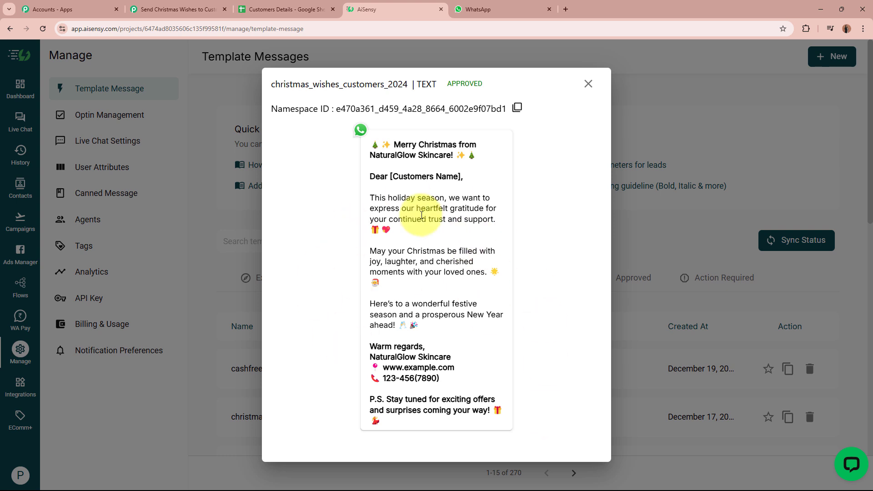
click(322, 4)
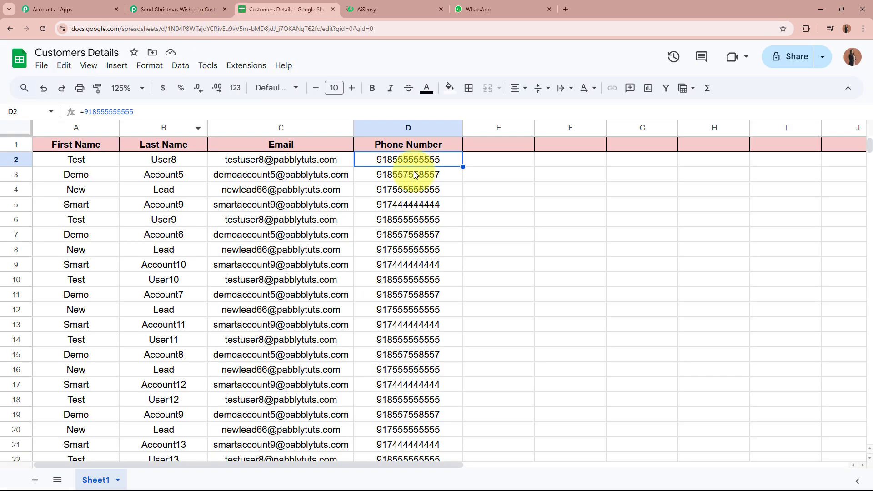
Return to the Pabbly Connect workflow and set the second step's app to WhatsApp by AiSensy with the Send Template Message action event.
click(187, 3)
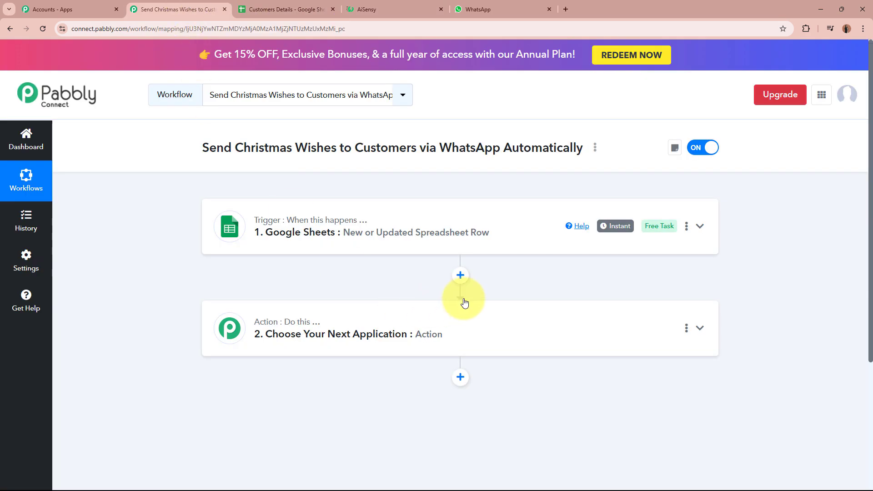
click(547, 323)
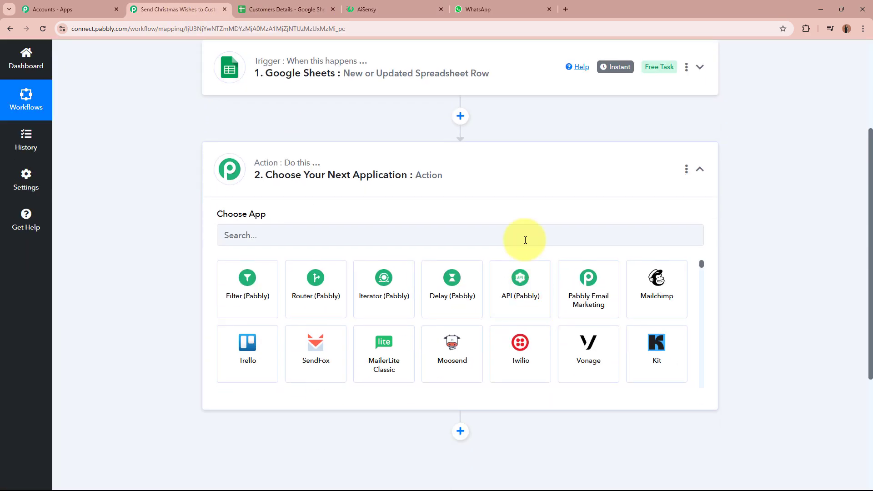
click(525, 240)
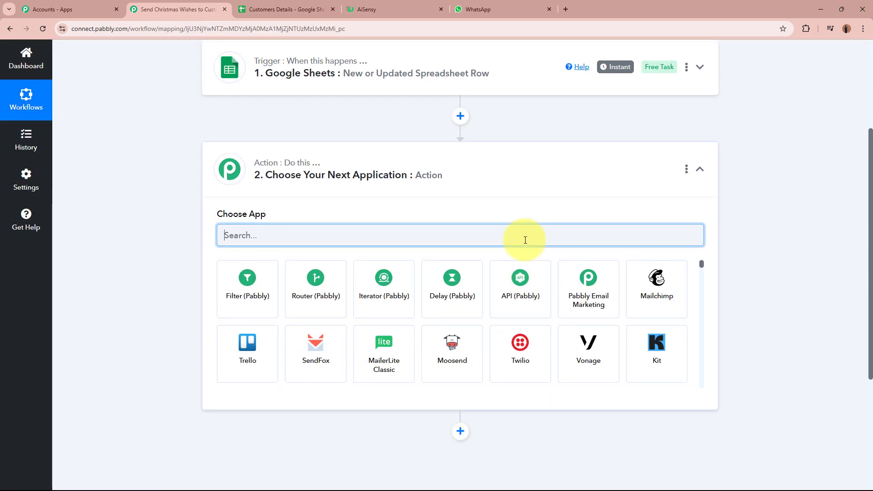
text(Wha)
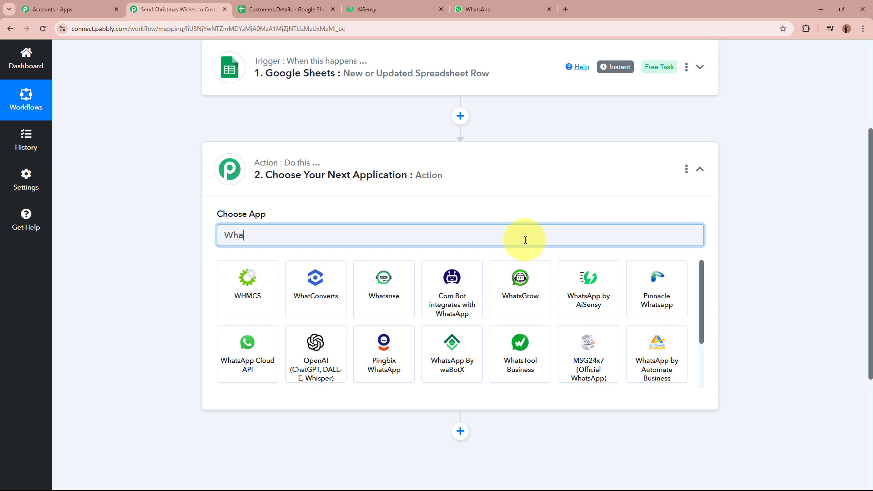
text(tsApp)
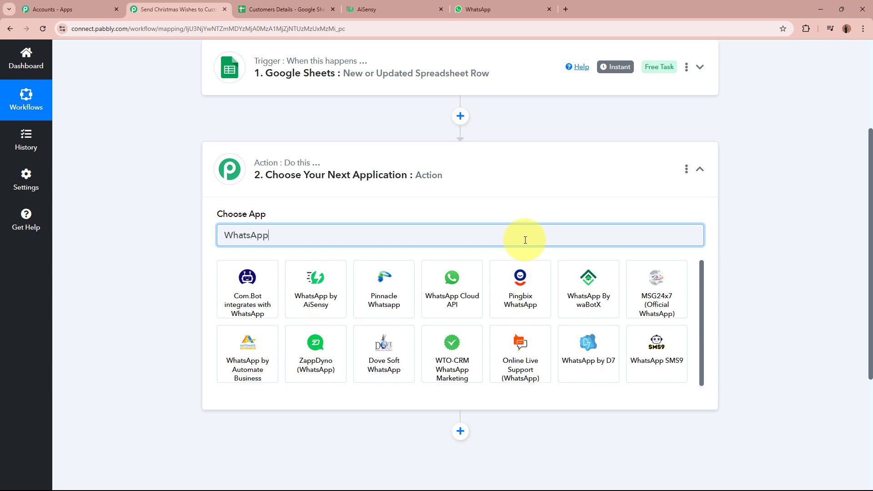
click(335, 279)
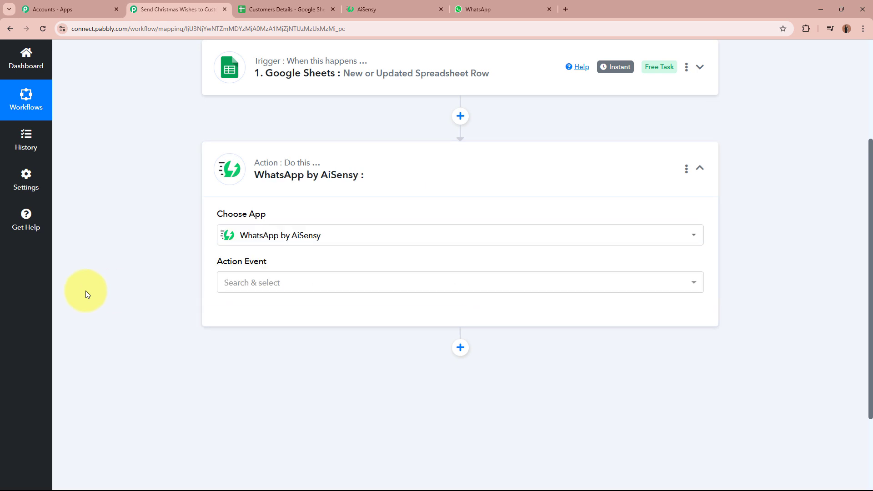
click(331, 286)
click(325, 338)
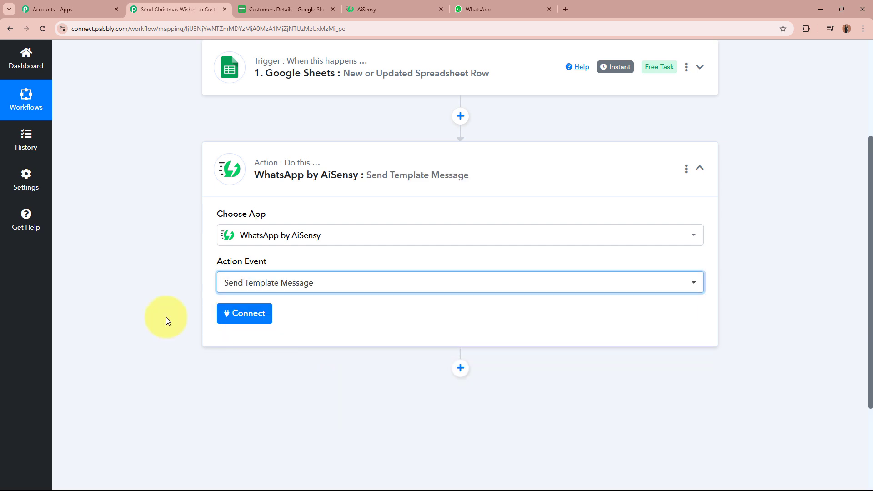
Start connecting WhatsApp by AiSensy with a new connection and read the instructions for obtaining the API key.
click(244, 314)
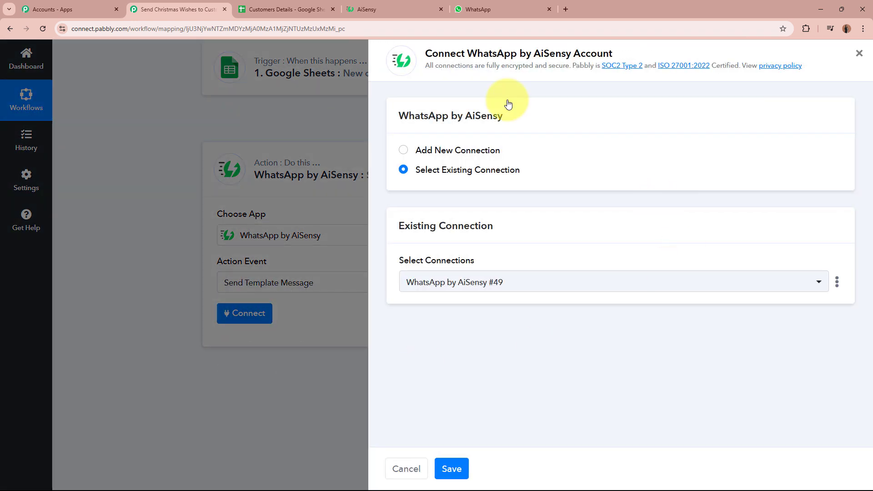
click(404, 151)
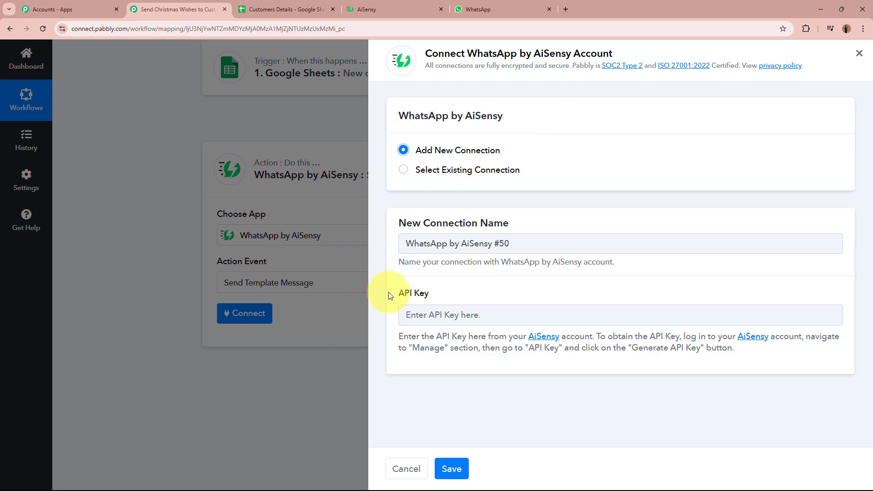
drag(399, 298, 476, 298)
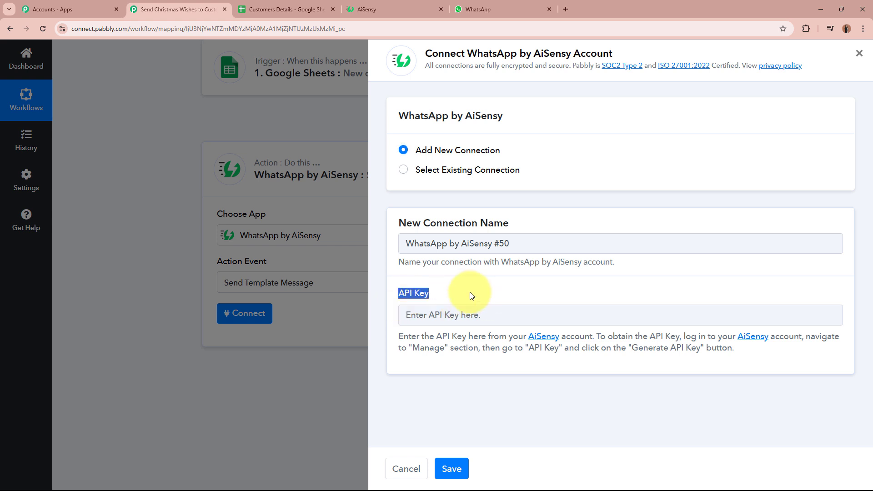
click(502, 280)
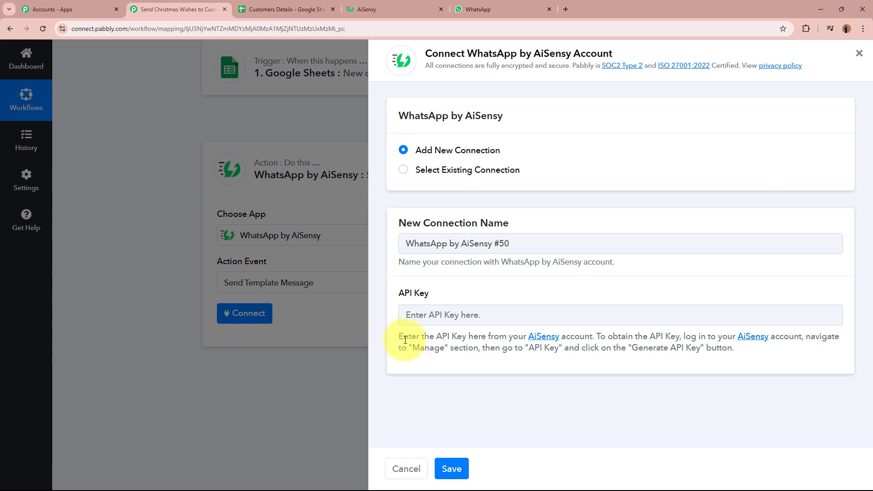
drag(398, 337, 756, 357)
click(756, 356)
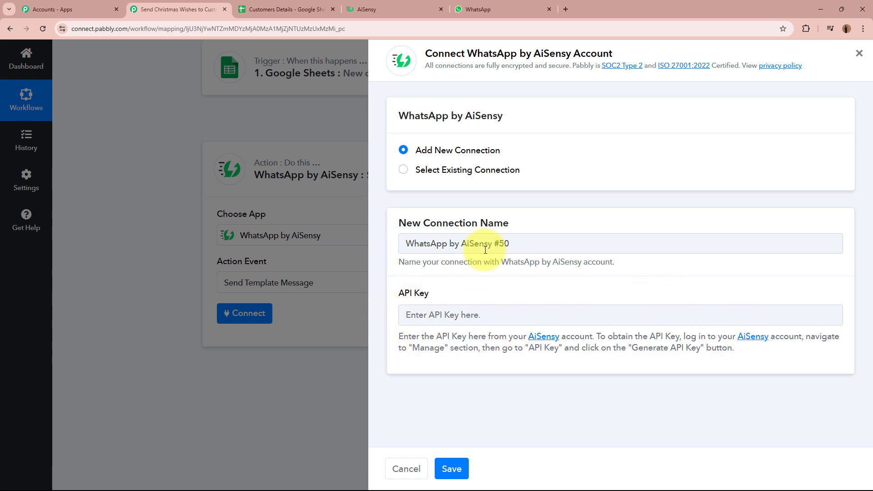
Switch to AiSensy, close the template preview and copy the API key from the project's management settings.
click(412, 4)
click(585, 84)
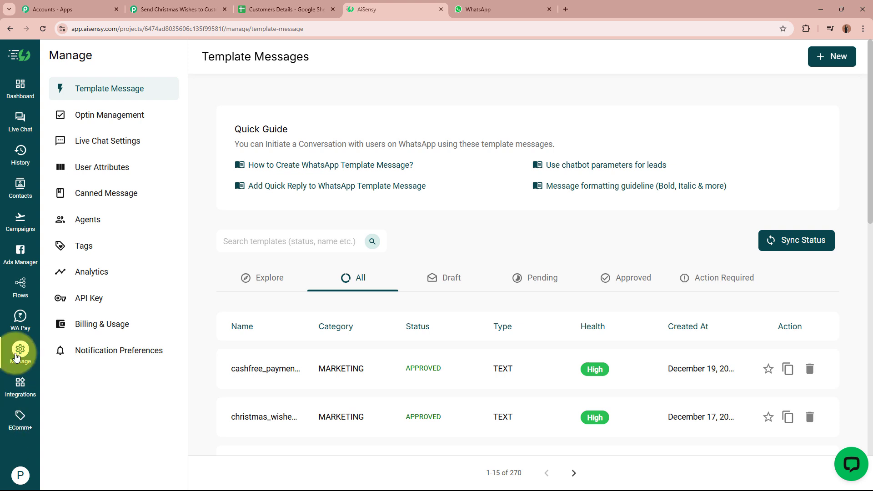
click(17, 355)
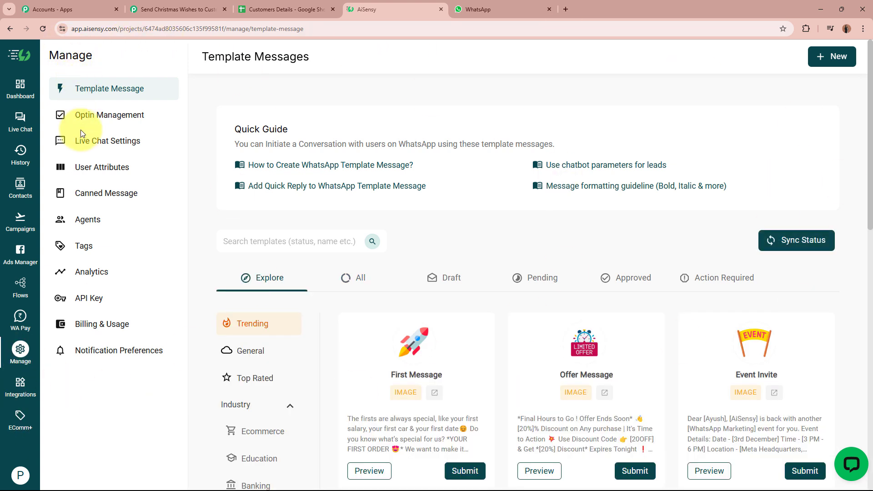
click(95, 298)
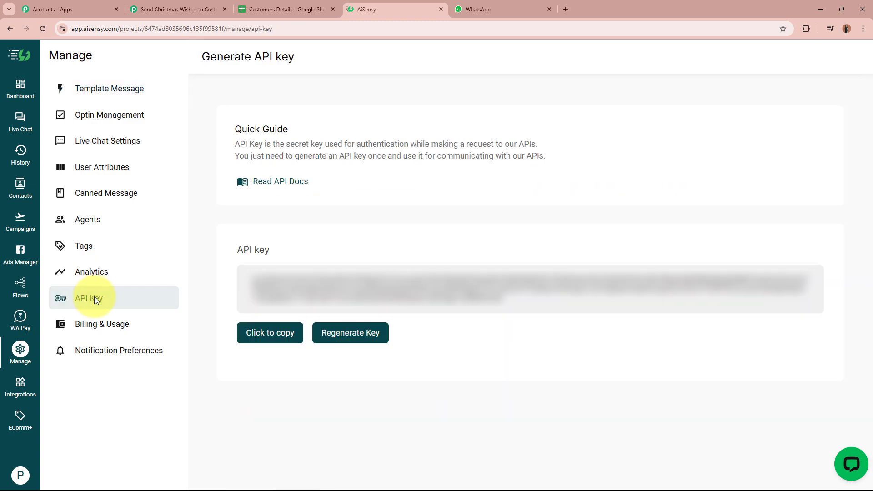
click(286, 334)
Return to Pabbly Connect, paste the AiSensy API key into the new connection and save it.
click(177, 9)
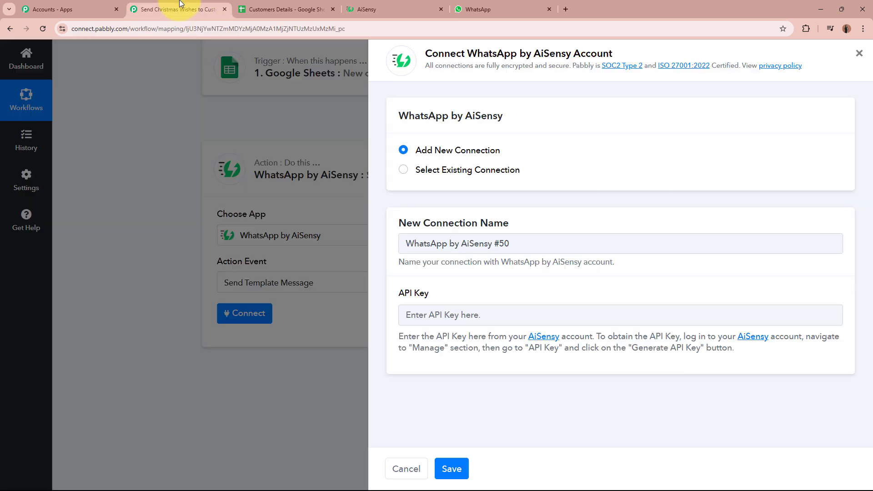
click(465, 319)
key(ctrl+v)
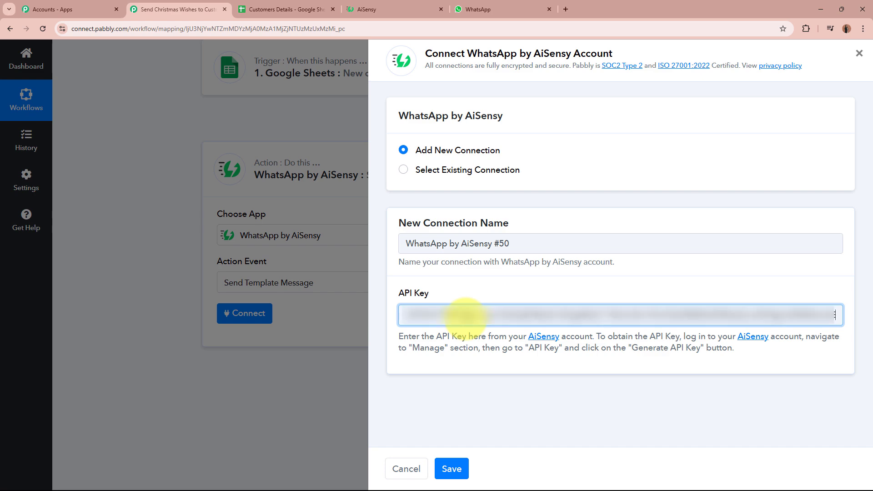
click(451, 468)
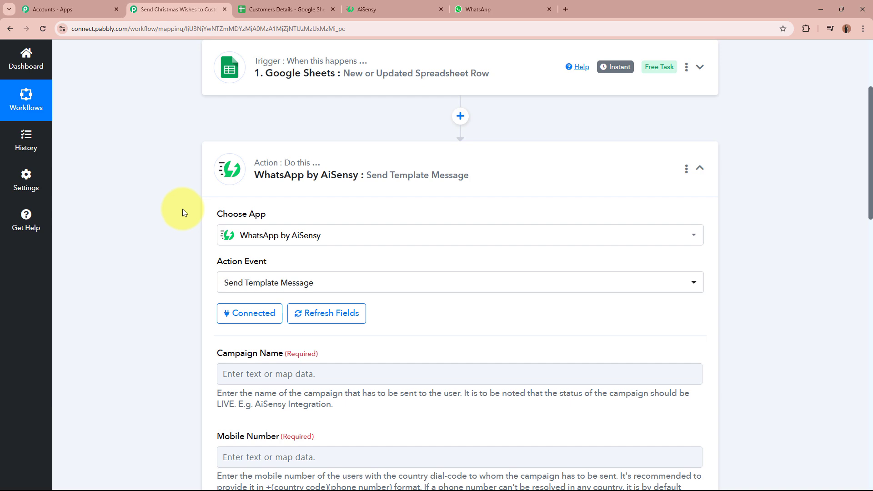
Look over the action's required fields, switch to AiSensy and open the creation form for a new API Campaign.
scroll(183, 213, down, 2)
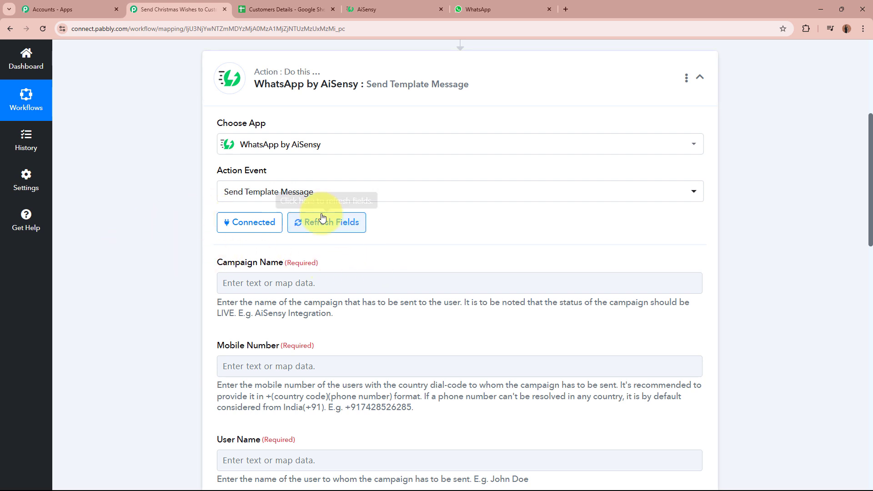
click(411, 8)
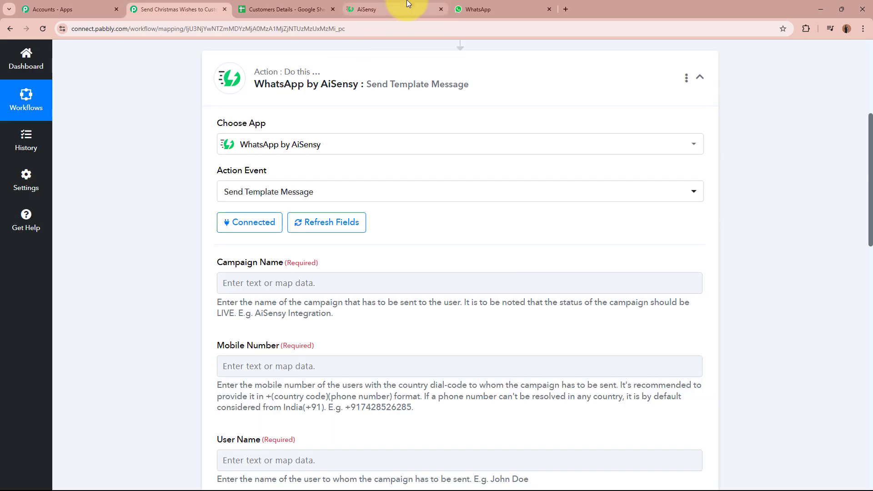
click(409, 8)
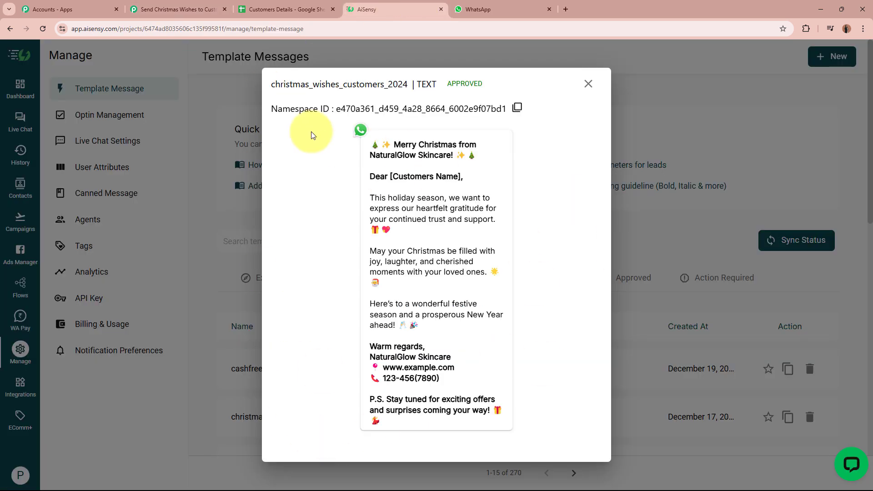
click(588, 83)
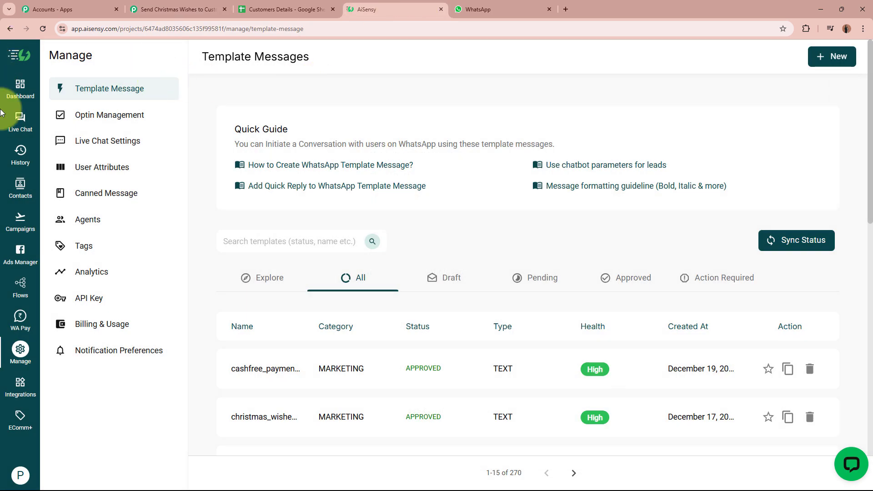
click(8, 219)
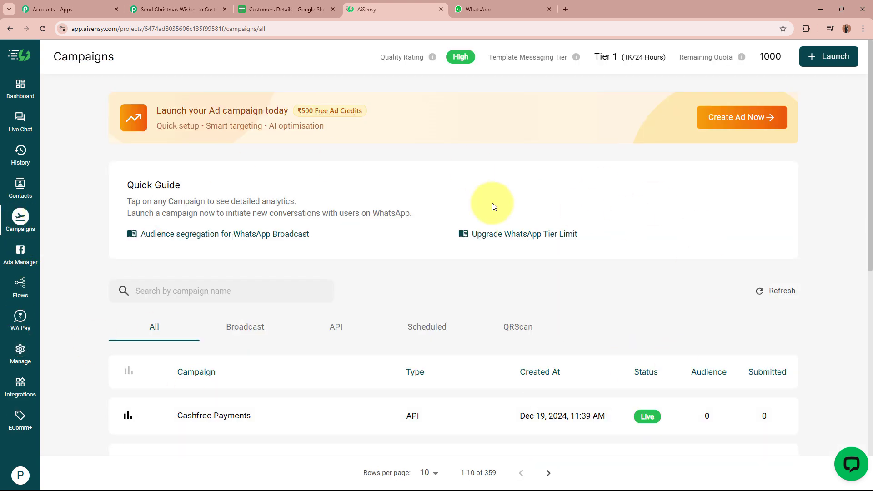
click(827, 66)
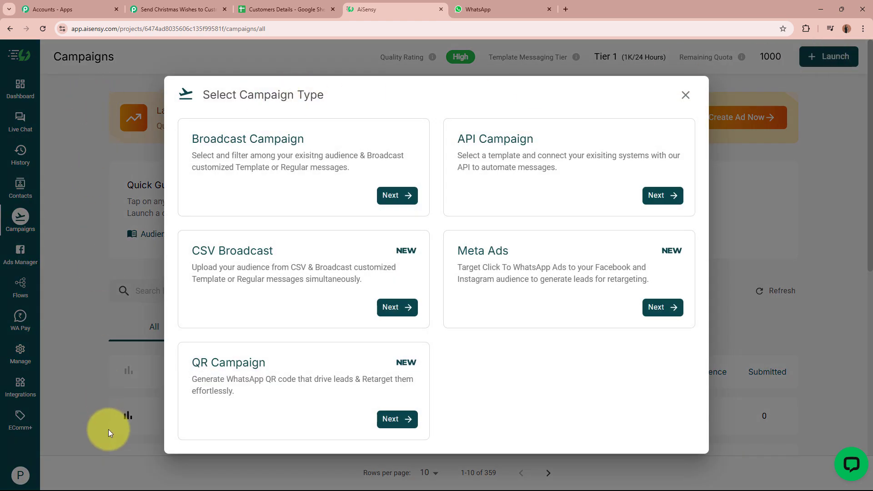
click(657, 197)
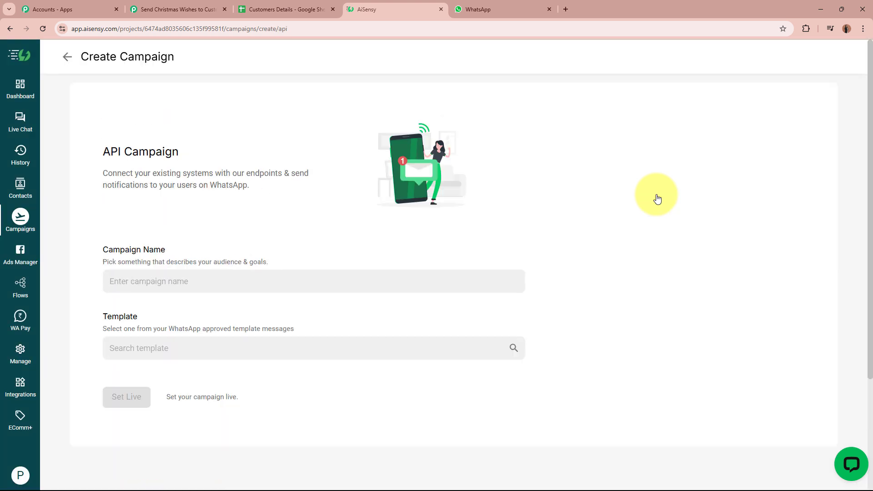
Name the new API campaign Christmas Wishes and select the whole name.
click(263, 274)
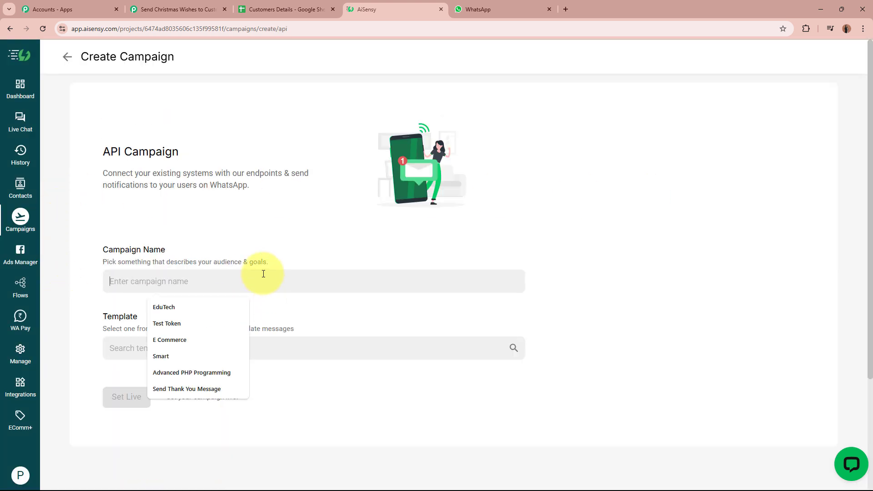
text(Ch)
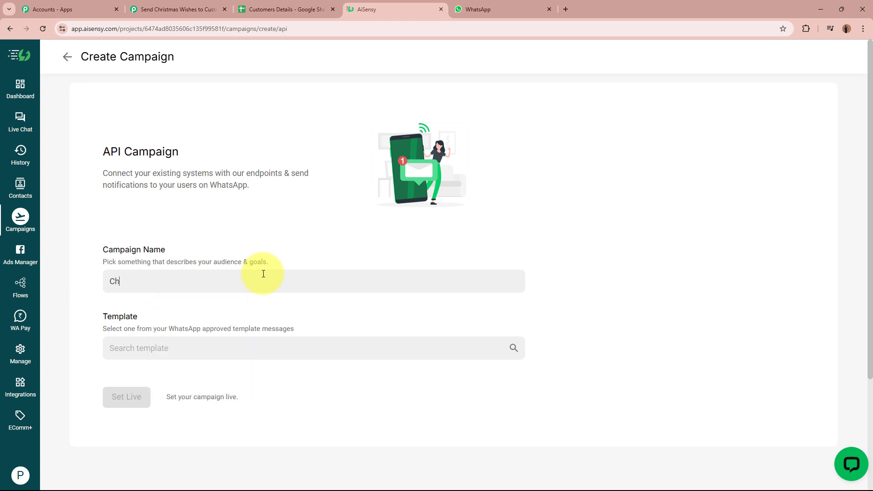
text(ristmas Wishes)
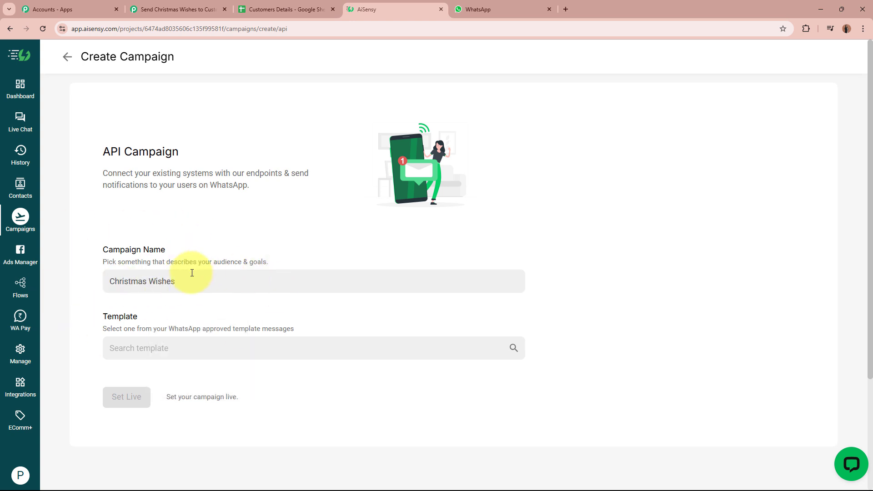
key(ctrl+a)
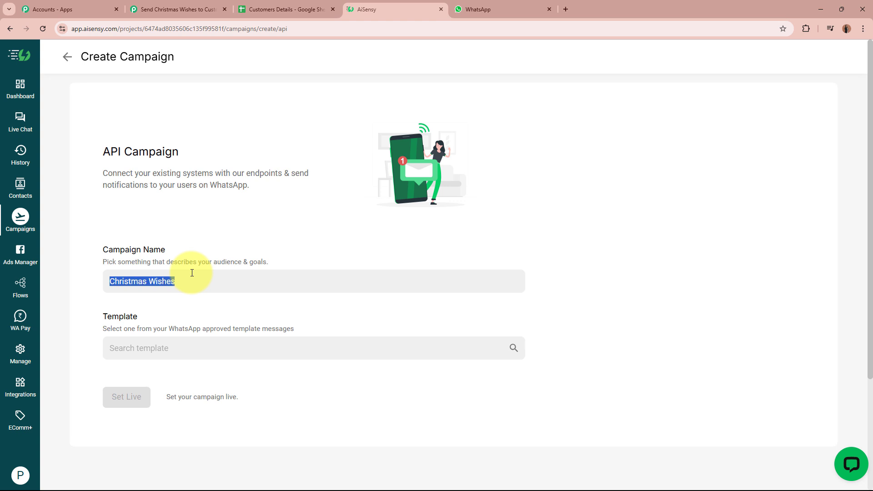
Choose the christmas_wishes_customers_2024 template for the campaign, set the campaign live and open its overview page.
click(156, 351)
click(156, 351)
click(141, 350)
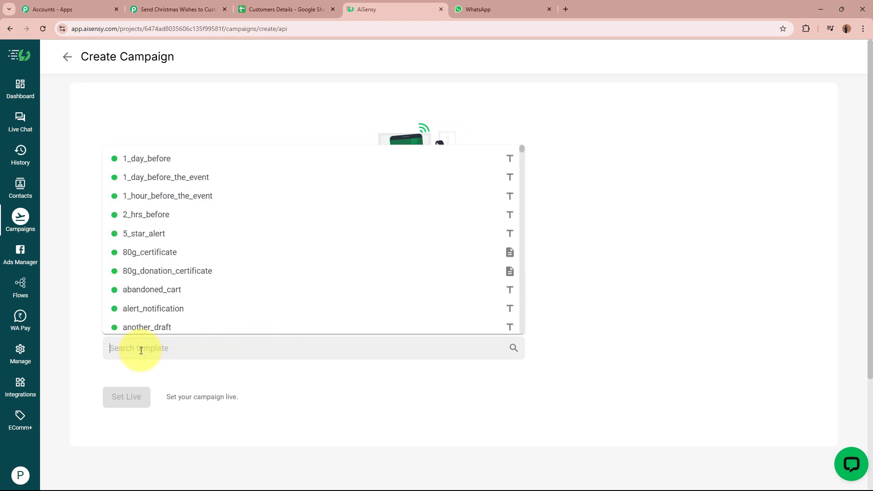
text(ch)
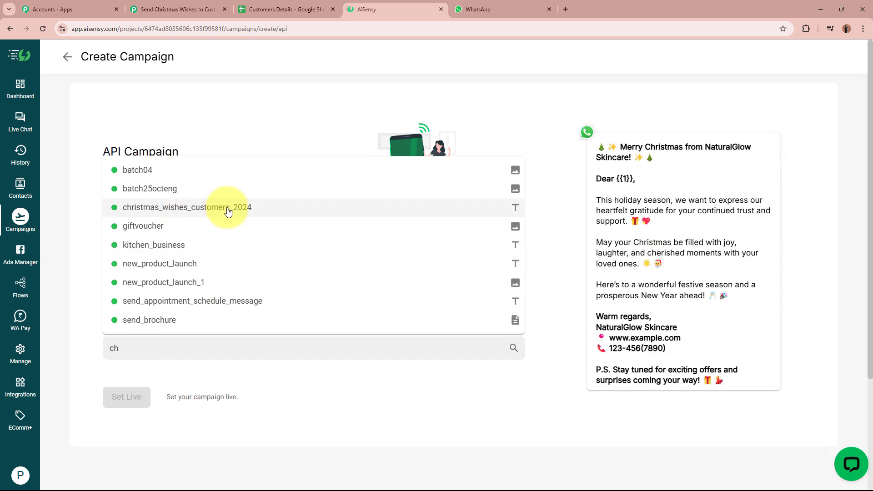
click(228, 209)
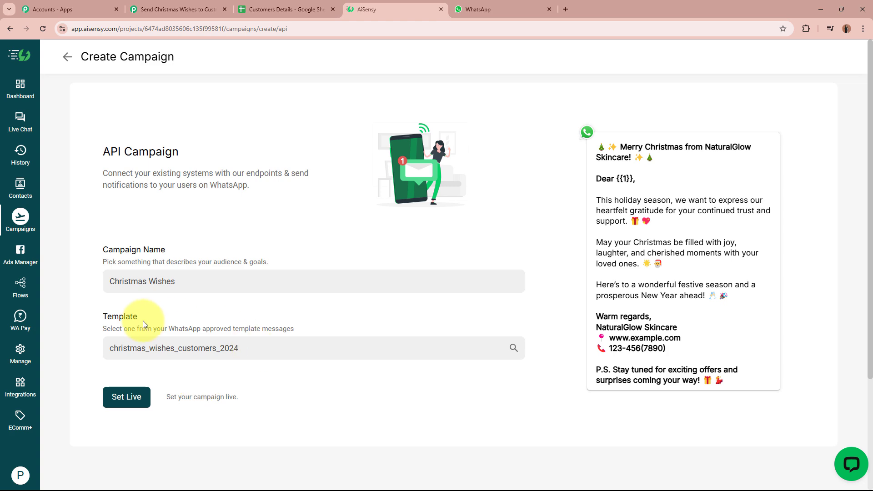
click(126, 398)
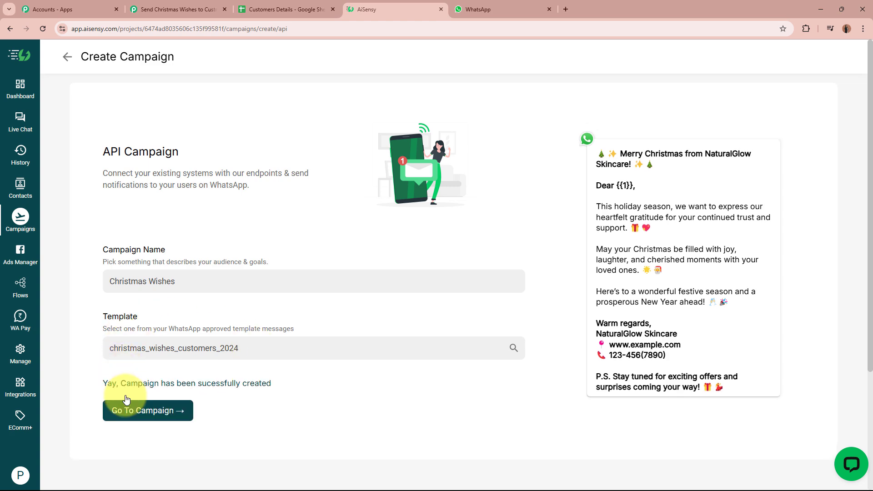
click(126, 400)
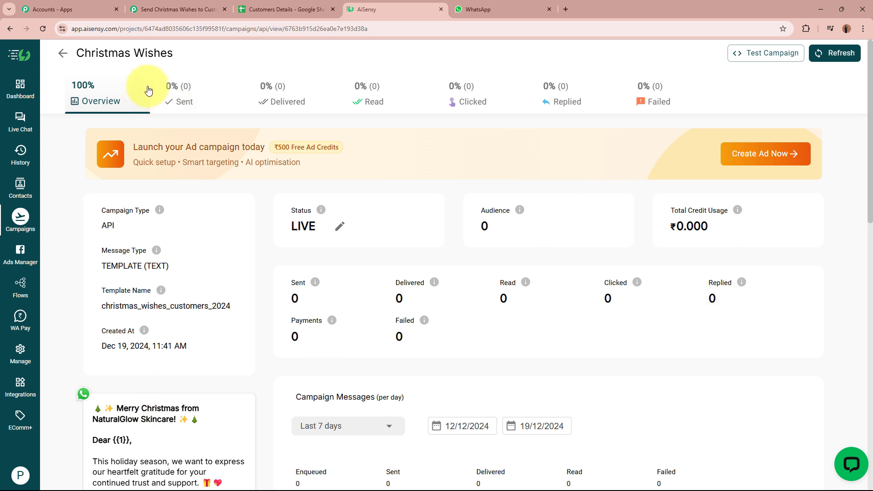
Copy the campaign name Christmas Wishes, switch to Pabbly Connect and paste it as the action's Campaign Name.
drag(75, 53, 227, 55)
key(ctrl+c)
click(227, 55)
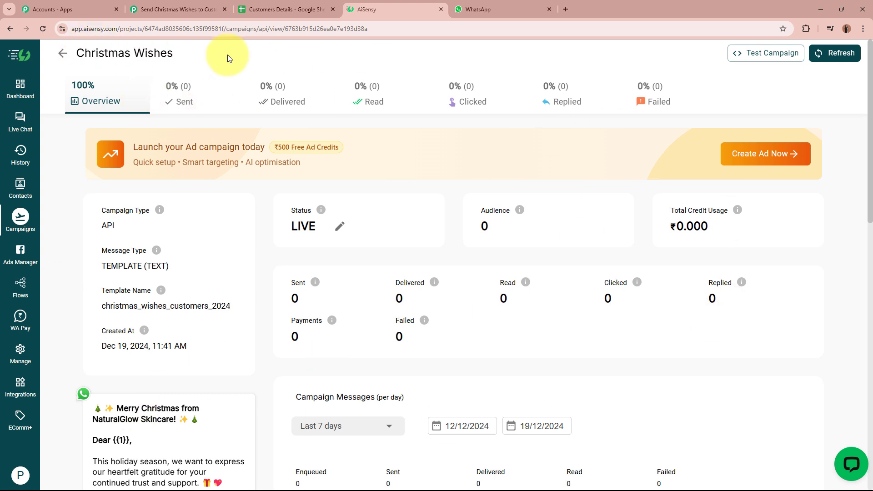
click(177, 9)
click(351, 260)
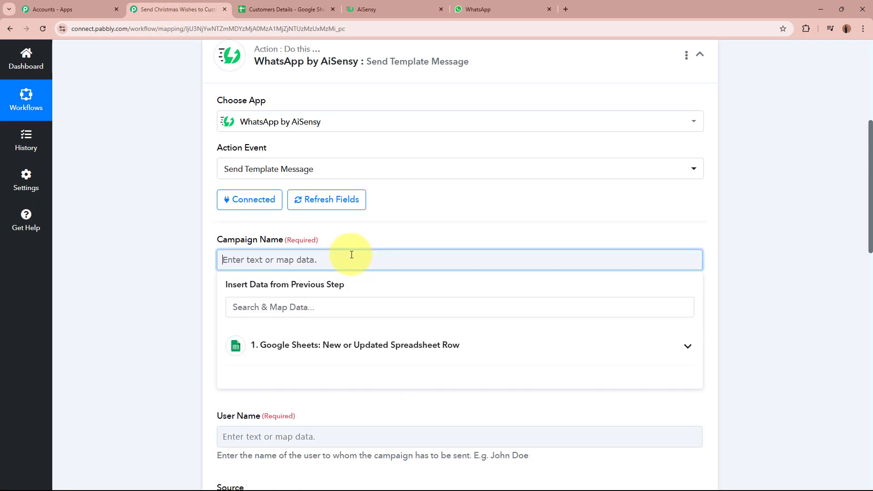
key(ctrl+v)
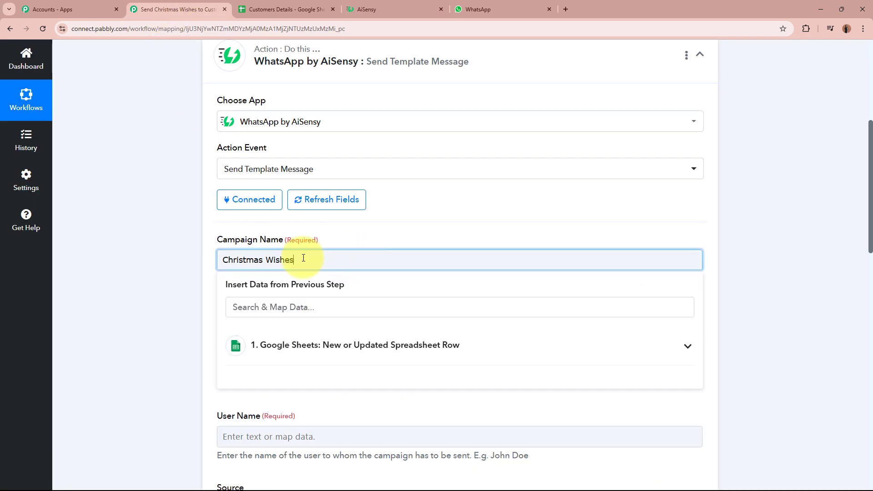
click(168, 267)
Check the Phone Number column in the Customers Details sheet, then review the Google Sheets trigger and Mobile Number field in Pabbly Connect.
scroll(168, 267, down, 2)
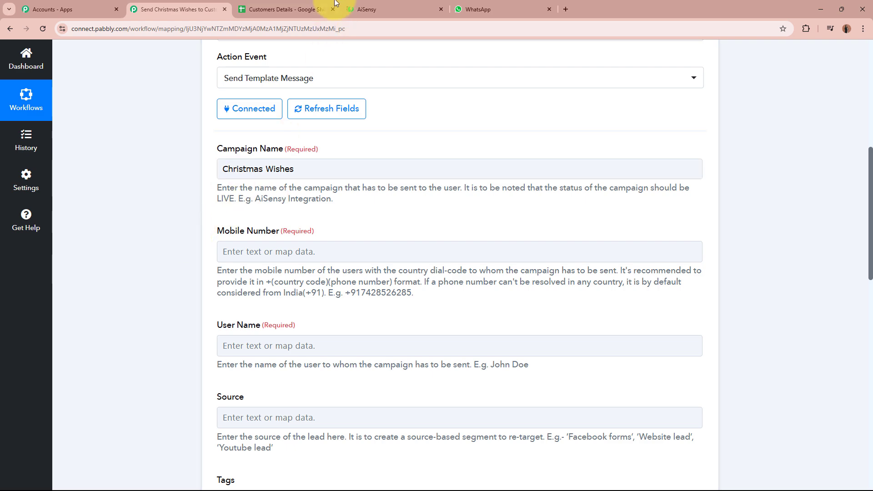
click(280, 9)
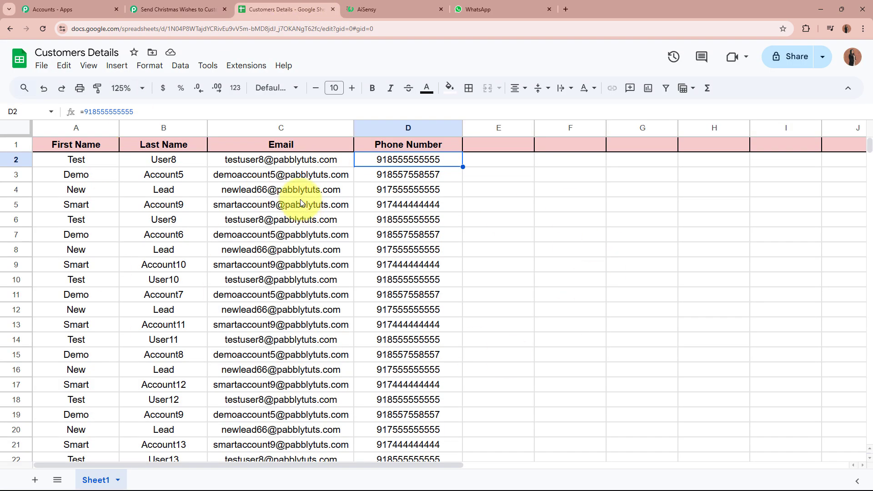
click(195, 9)
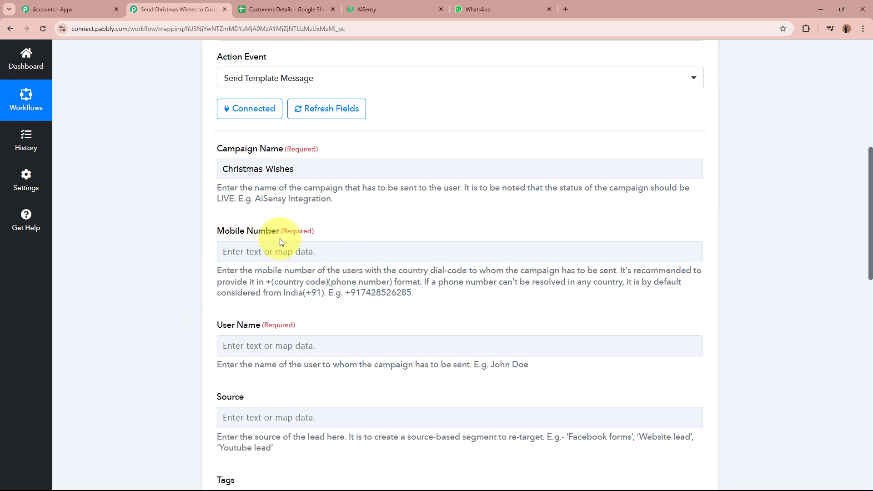
click(278, 250)
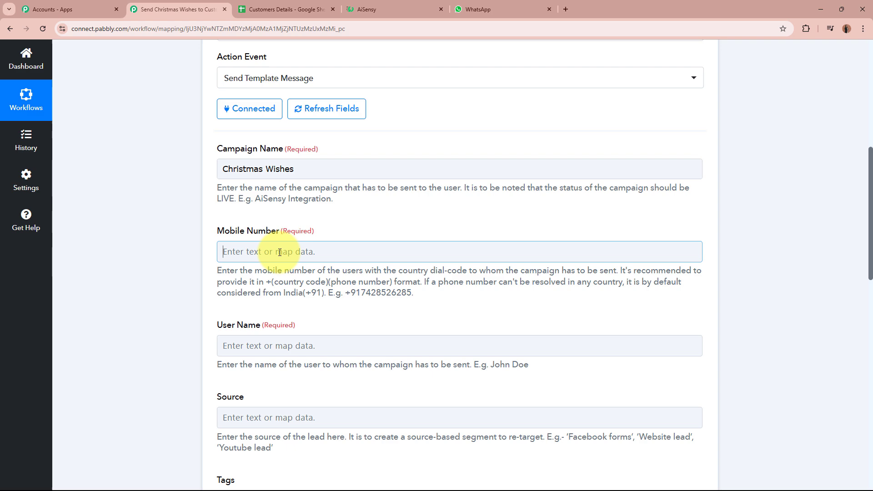
click(144, 288)
scroll(145, 289, up, 8)
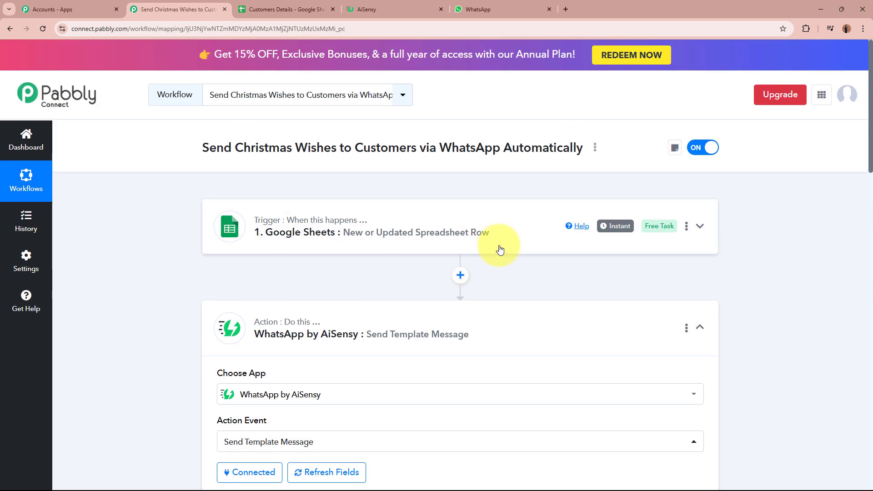
scroll(167, 294, down, 8)
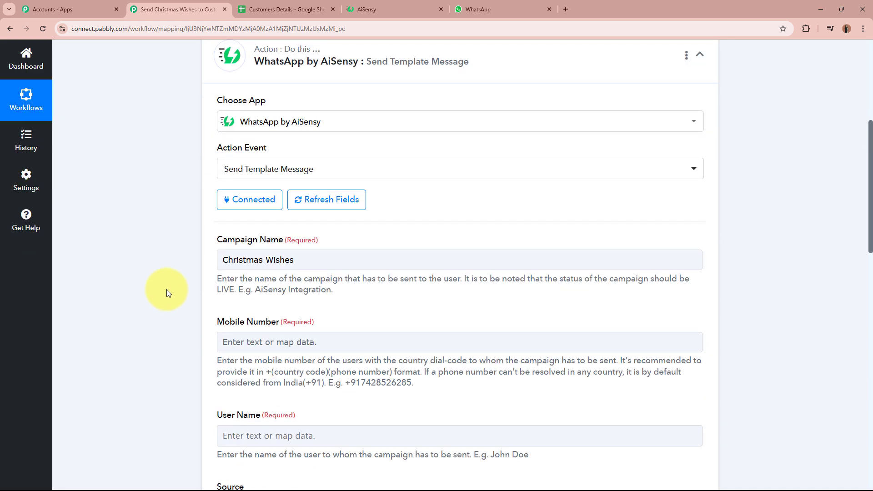
Map the Mobile Number field to the Phone Number value from the Google Sheets trigger.
click(311, 247)
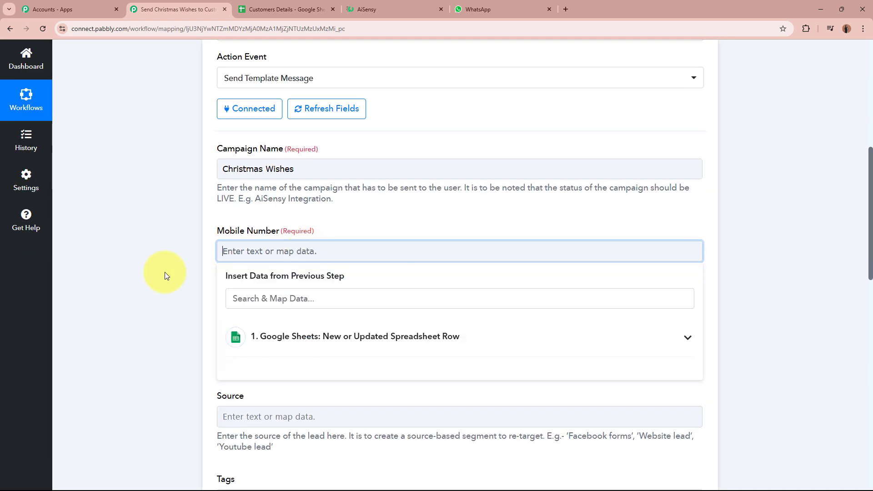
scroll(173, 273, down, 2)
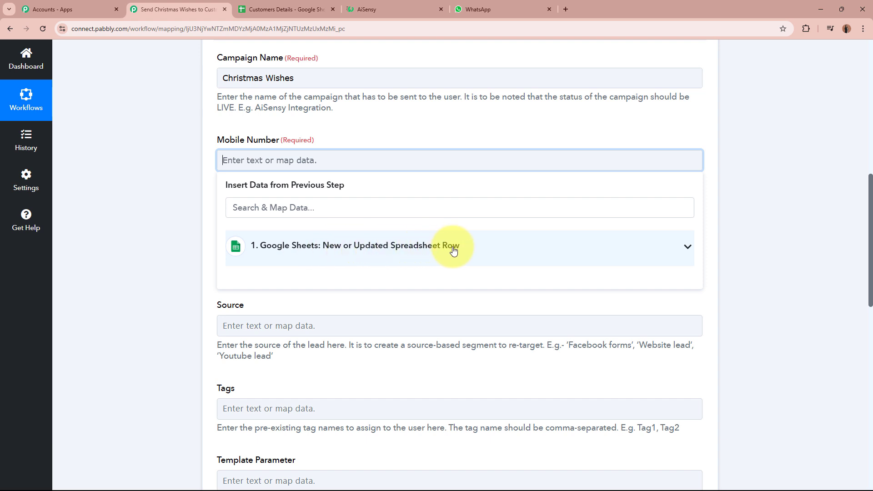
click(473, 250)
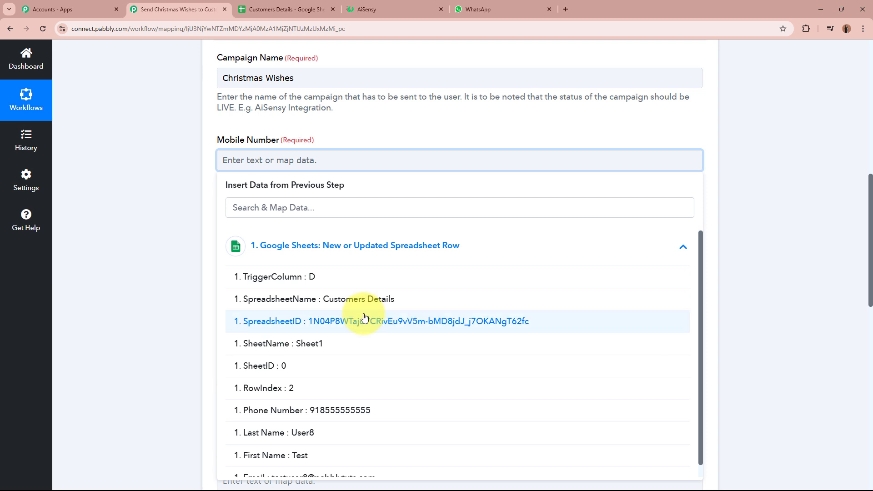
scroll(365, 317, down, 1)
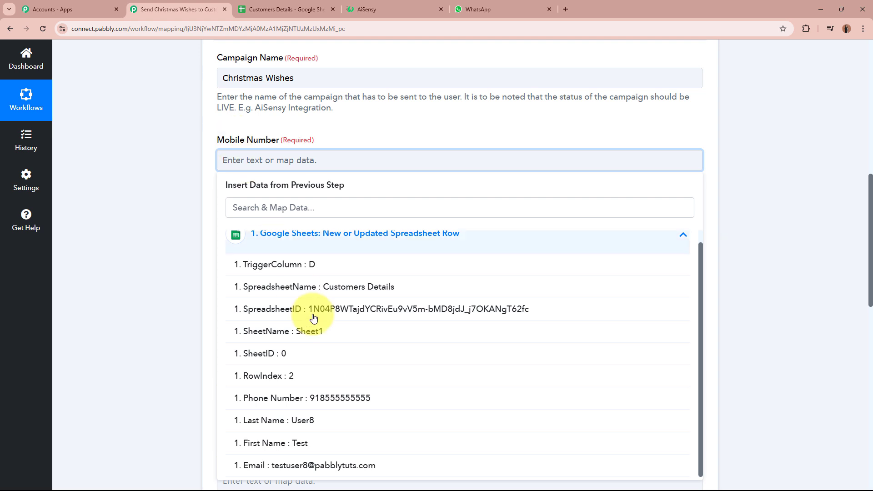
click(354, 399)
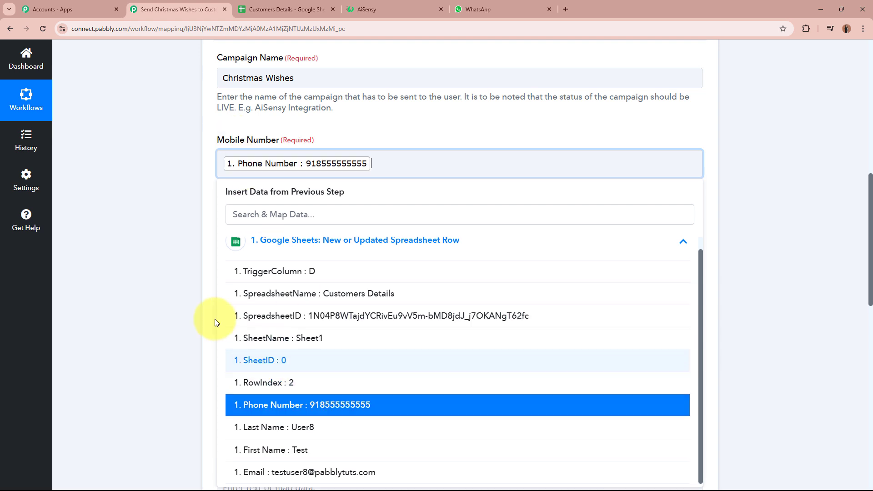
click(132, 236)
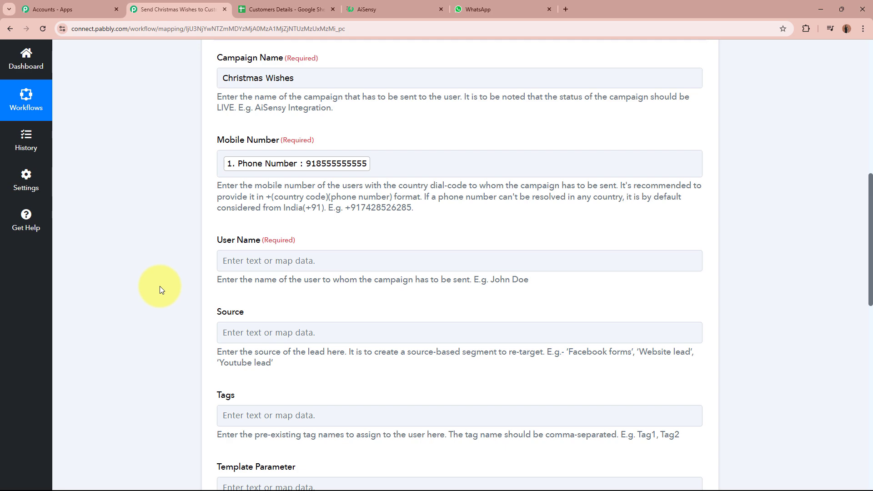
Map the User Name field to the First Name and Last Name values from the Google Sheets trigger.
scroll(160, 286, up, 15)
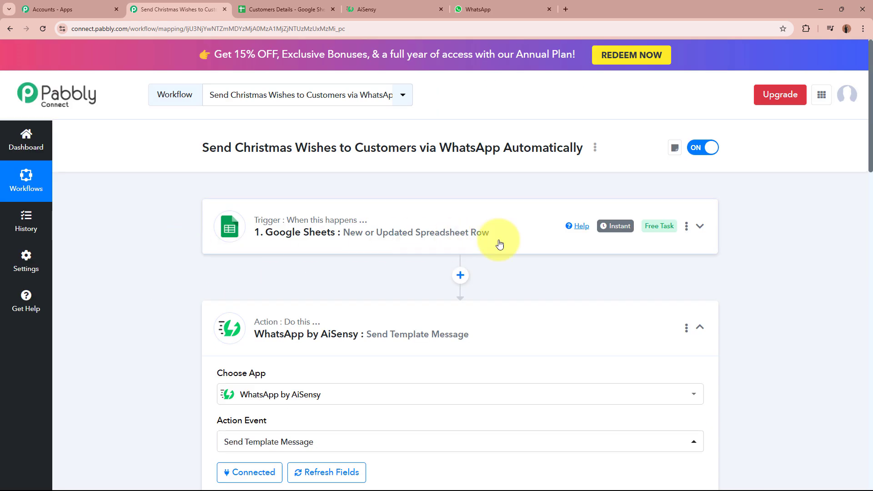
scroll(122, 288, down, 8)
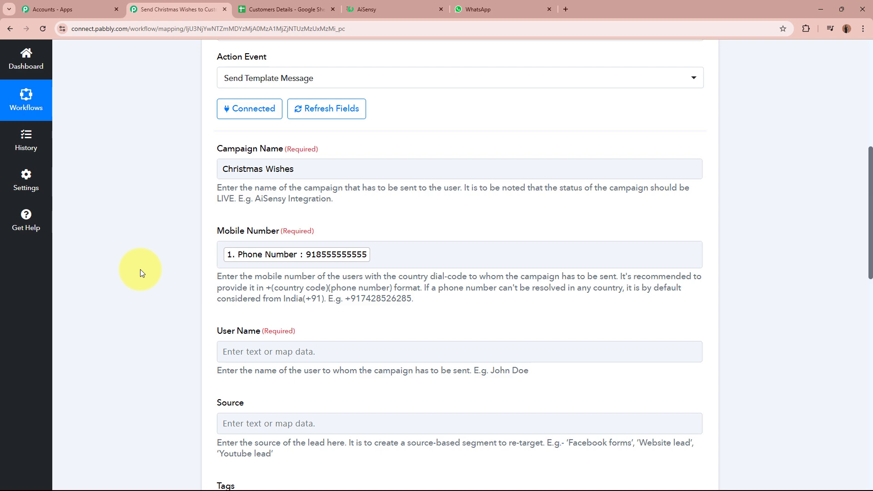
scroll(140, 269, down, 4)
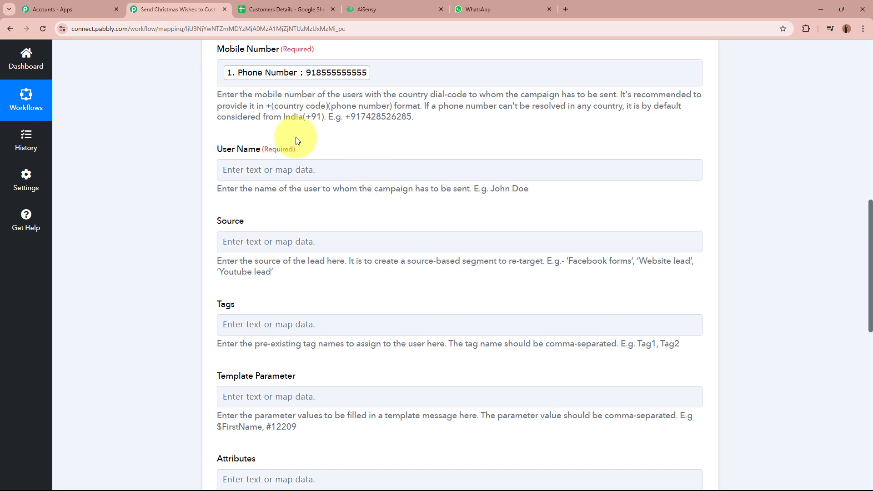
drag(255, 188, 450, 189)
click(429, 170)
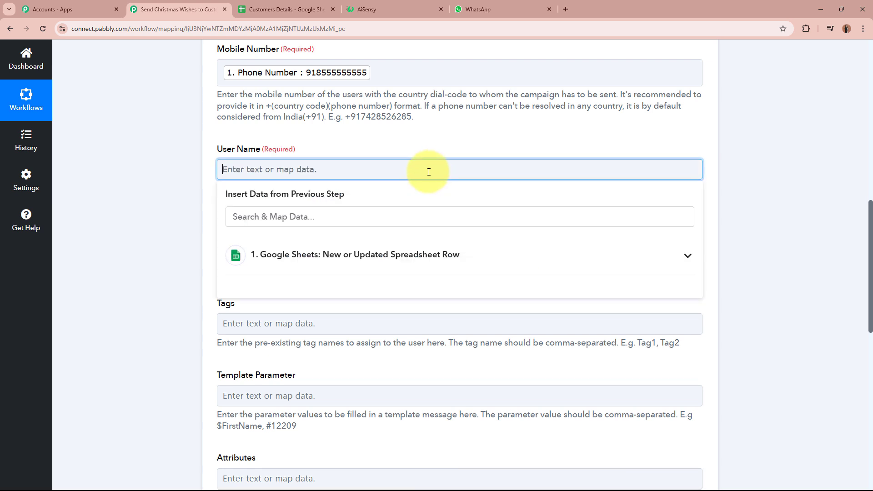
click(406, 272)
scroll(330, 432, down, 1)
click(324, 445)
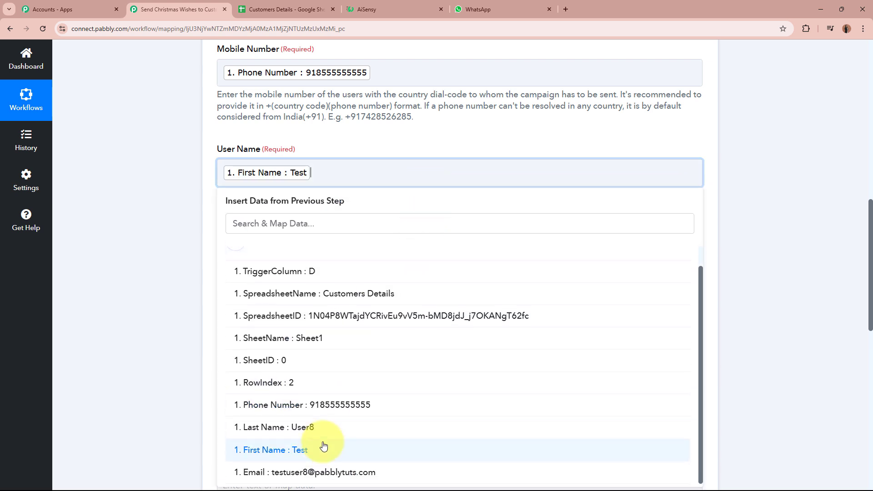
click(346, 427)
click(148, 261)
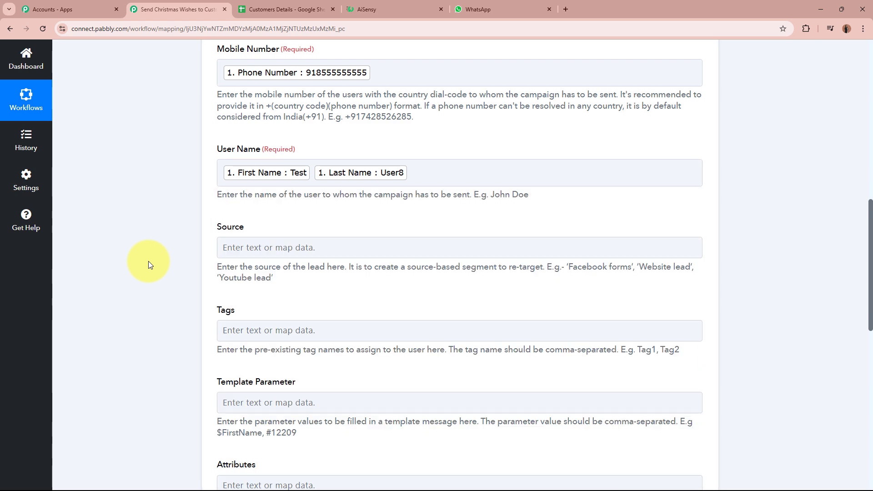
Look over the remaining optional fields, then switch to AiSensy and examine the variable used in the campaign's message template.
scroll(148, 258, down, 2)
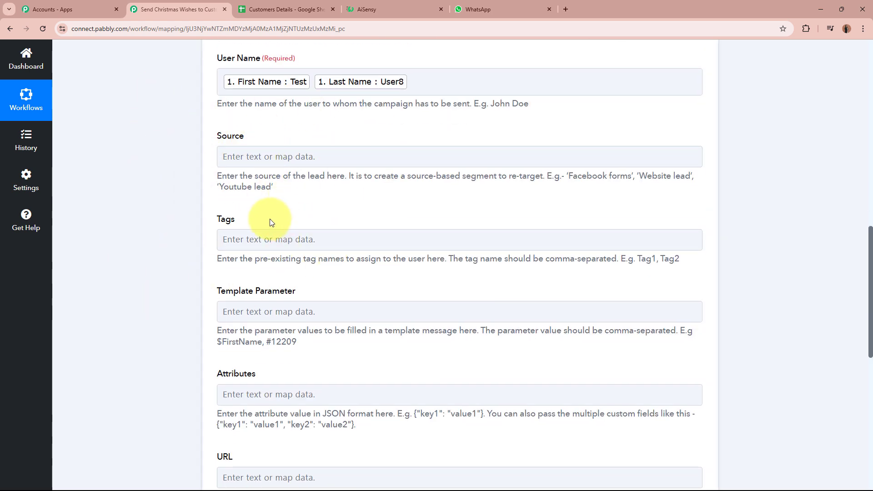
scroll(133, 243, down, 4)
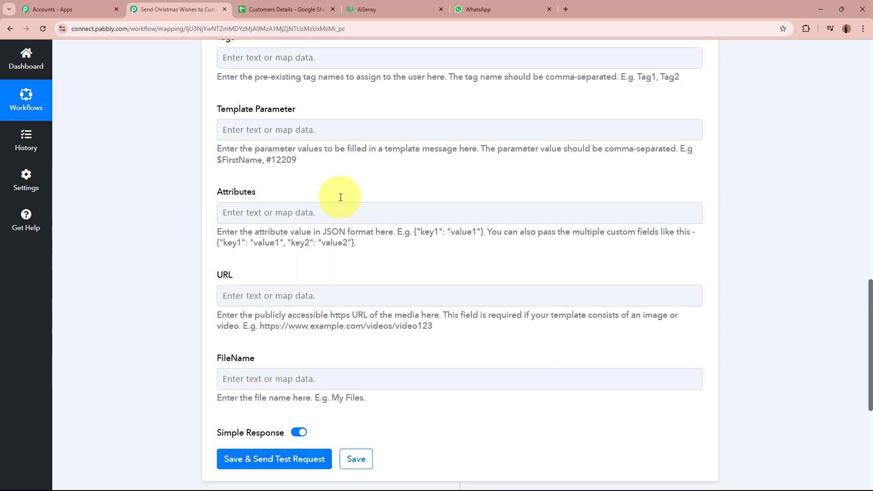
drag(224, 107, 283, 128)
click(143, 162)
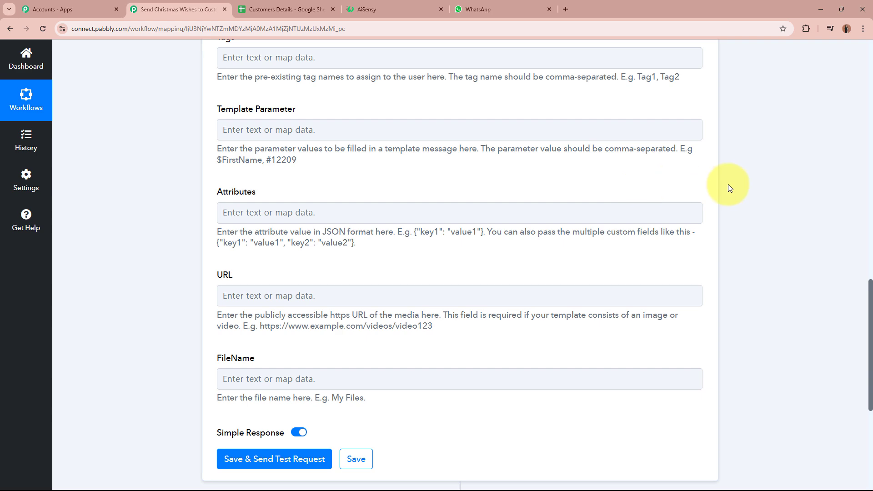
click(383, 8)
scroll(439, 258, down, 4)
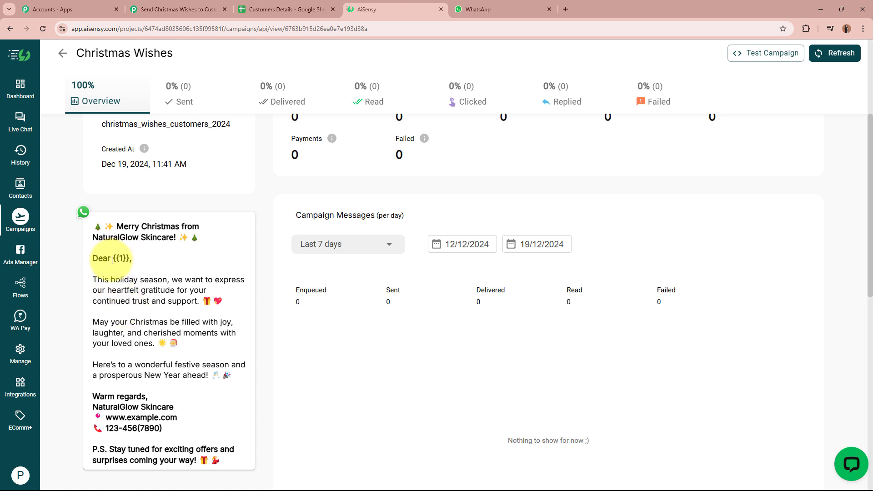
drag(114, 258, 131, 258)
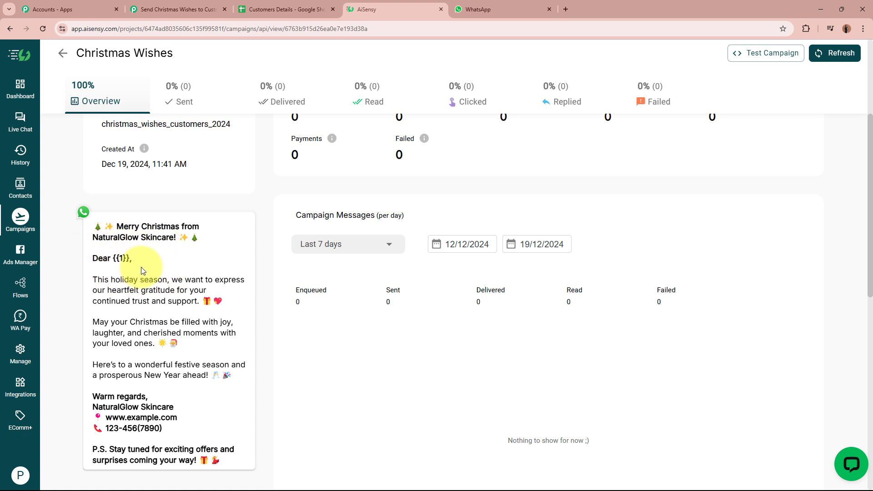
Return to Pabbly Connect and map the Template Parameter field to the First Name and Last Name values from the Google Sheets trigger.
click(178, 9)
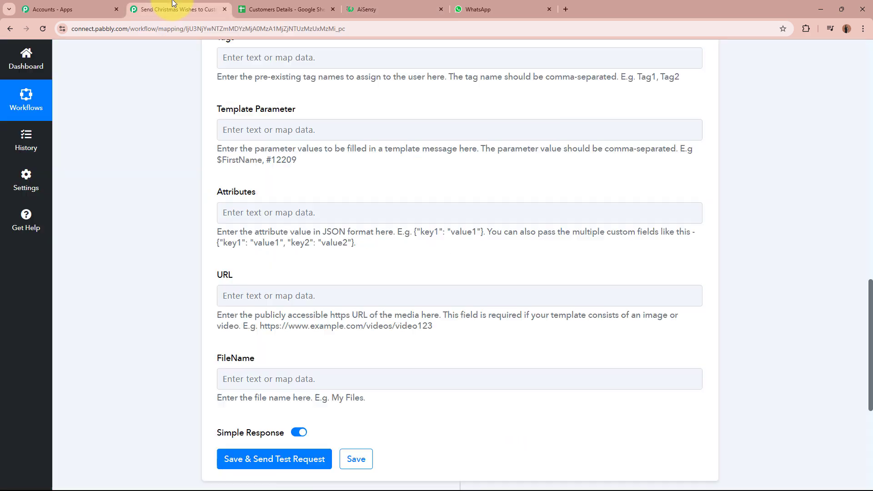
click(304, 130)
click(347, 218)
scroll(345, 378, down, 5)
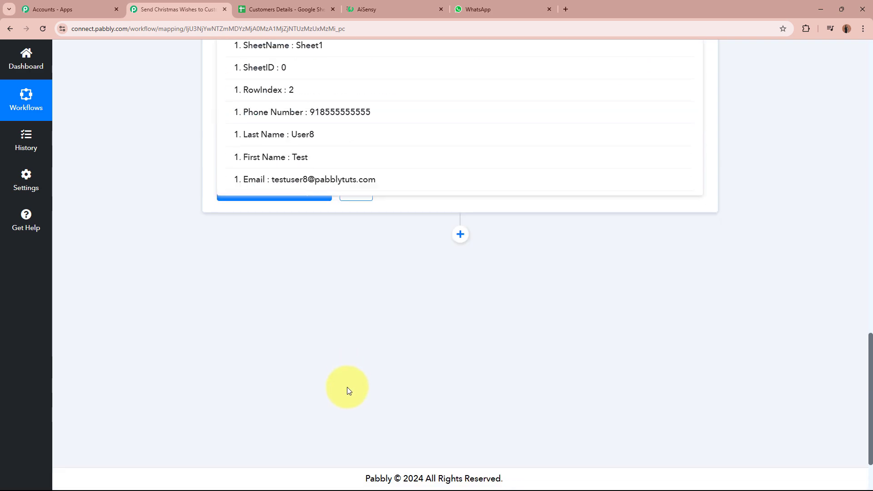
scroll(360, 307, up, 5)
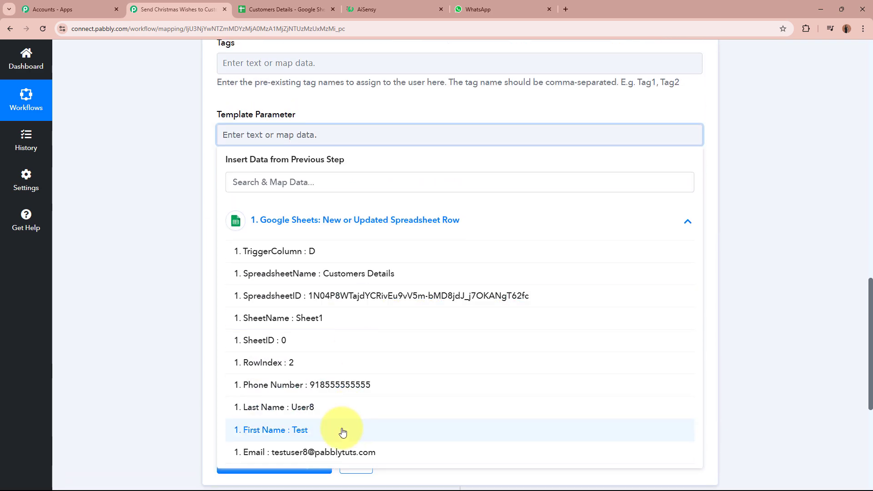
click(343, 431)
click(343, 421)
click(141, 277)
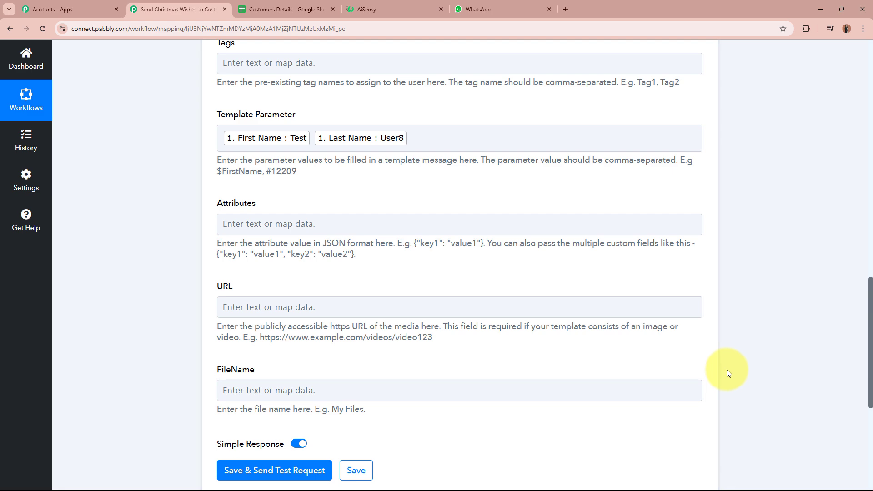
Save the AiSensy action, send a test request and check the Success value in the response.
scroll(726, 370, up, 6)
scroll(725, 359, down, 12)
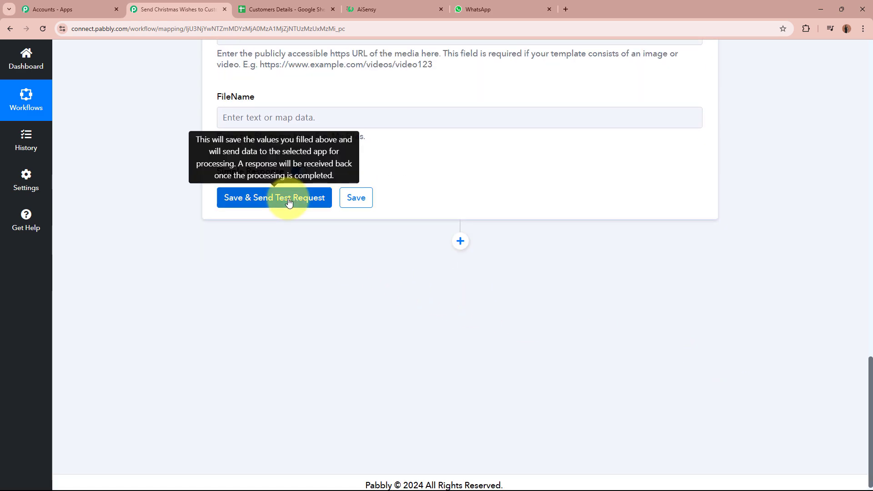
click(288, 202)
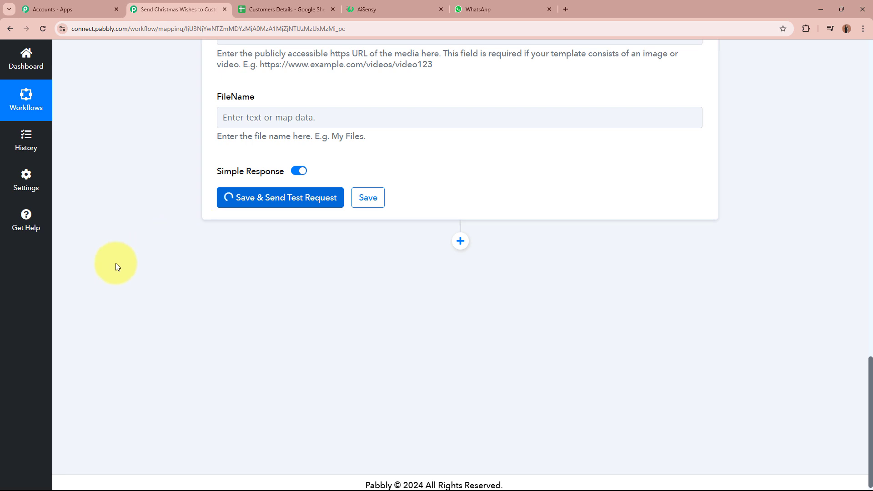
click(281, 239)
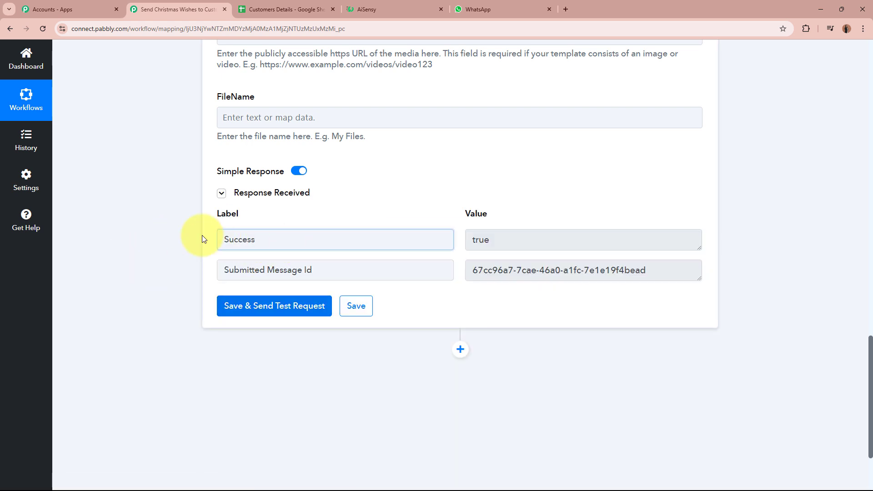
key(ctrl+a)
drag(522, 236, 448, 240)
click(522, 321)
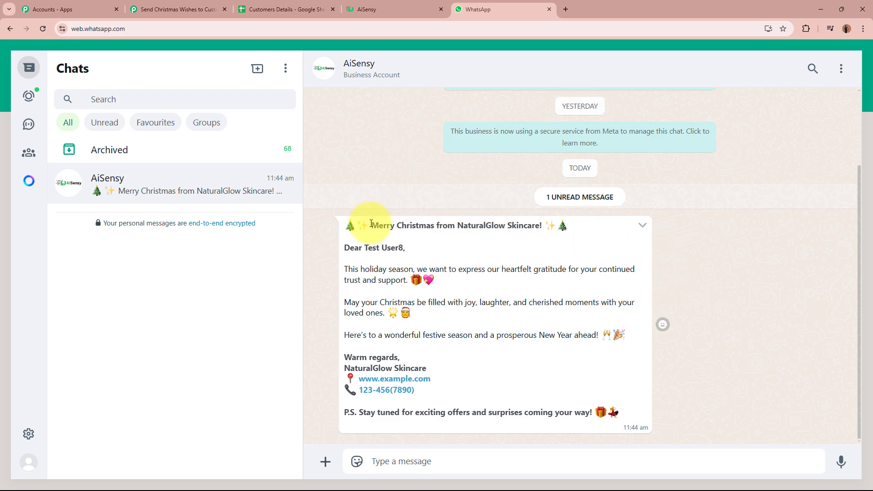
Read the heading and greeting of the received WhatsApp message and compare them with the first and last name in sheet row 2.
drag(370, 226, 555, 226)
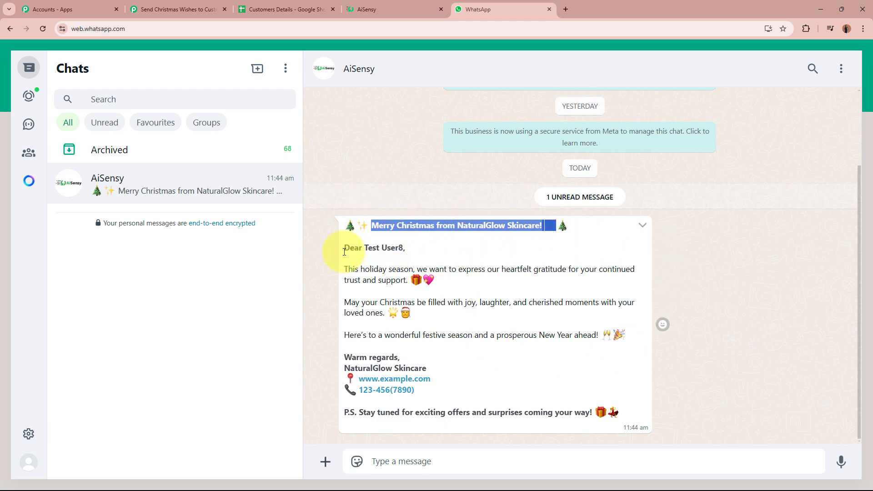
drag(346, 248, 424, 249)
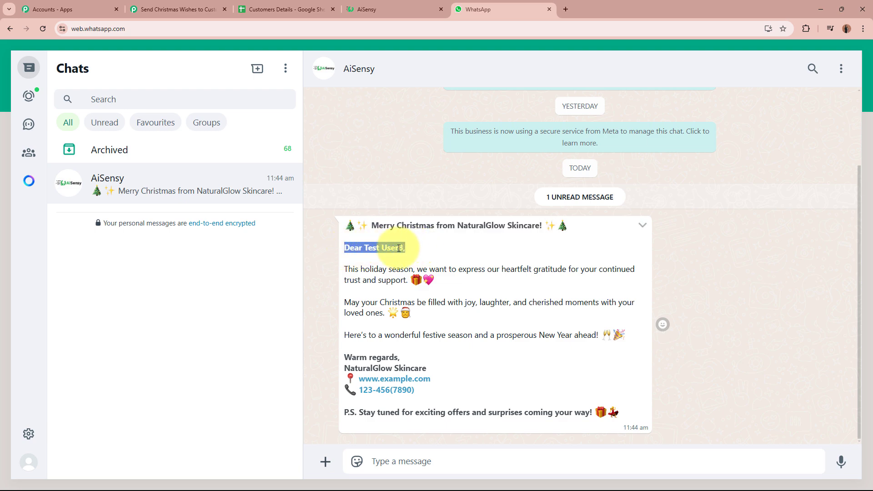
click(363, 247)
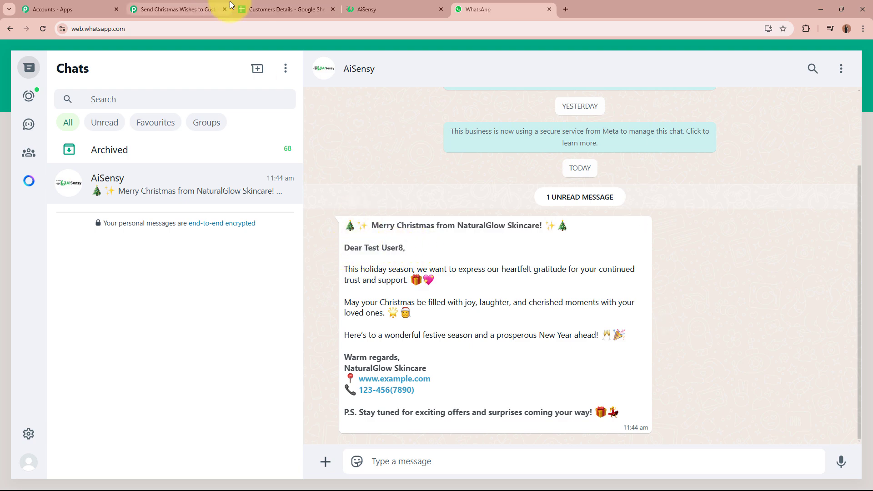
click(241, 9)
click(88, 163)
click(166, 163)
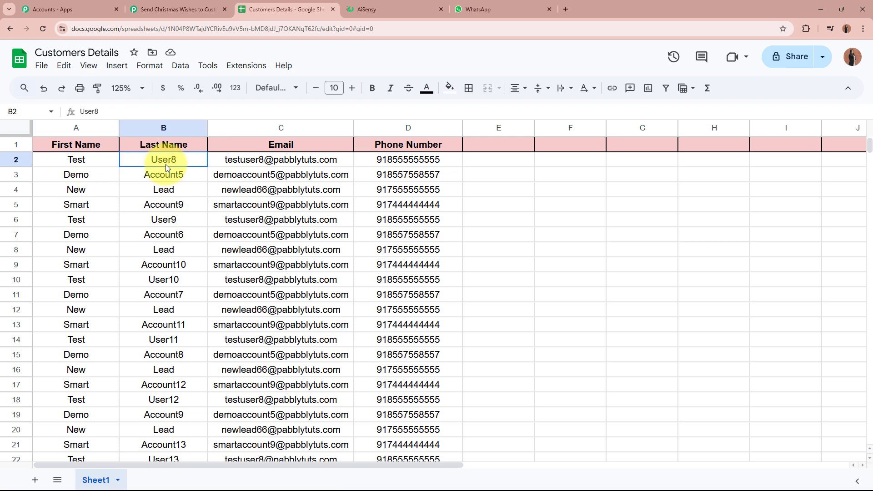
Switch back to WhatsApp and read through the body and closing lines of the Christmas message.
click(493, 5)
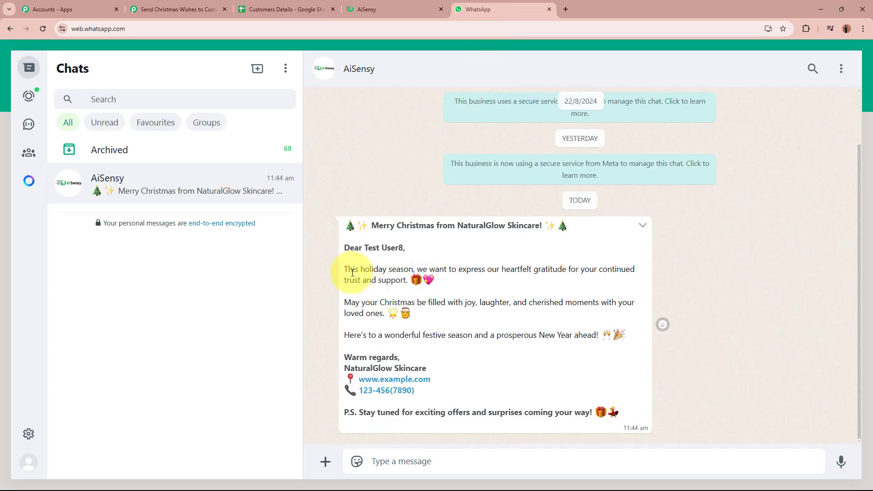
drag(344, 269, 609, 289)
click(530, 266)
click(609, 292)
drag(333, 267, 586, 428)
click(613, 410)
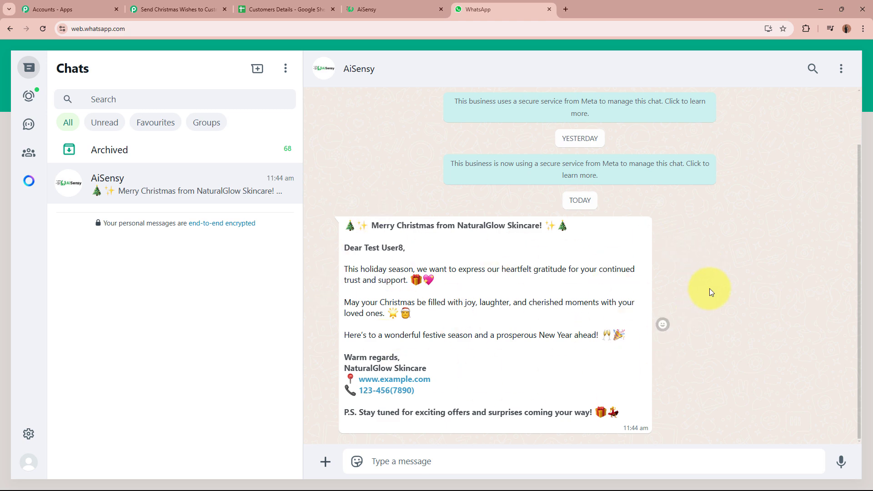
Return to the Pabbly Connect workflow and collapse the WhatsApp by AiSensy action.
click(200, 9)
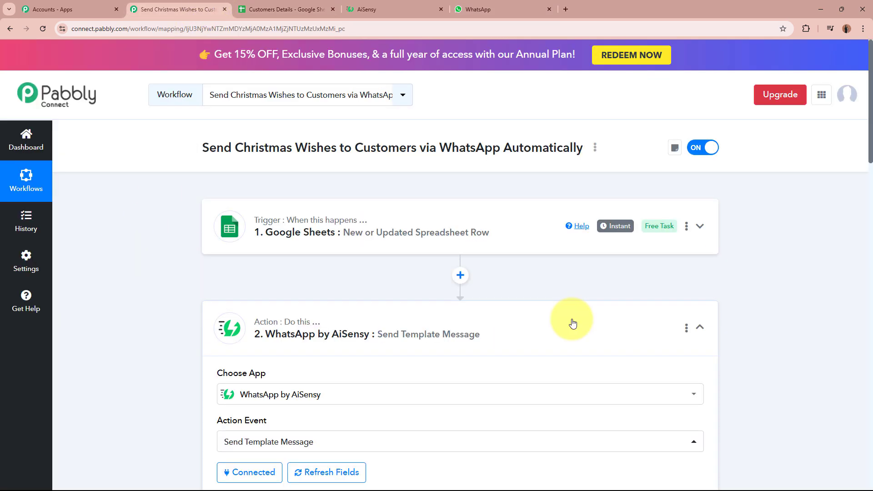
click(571, 320)
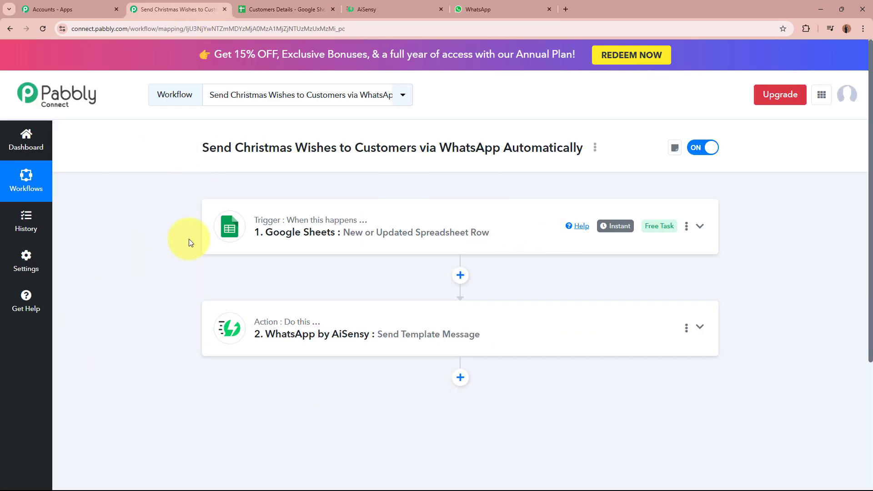
Switch to the Customers Details sheet and review row 2 and the remaining customer rows.
click(286, 9)
click(16, 159)
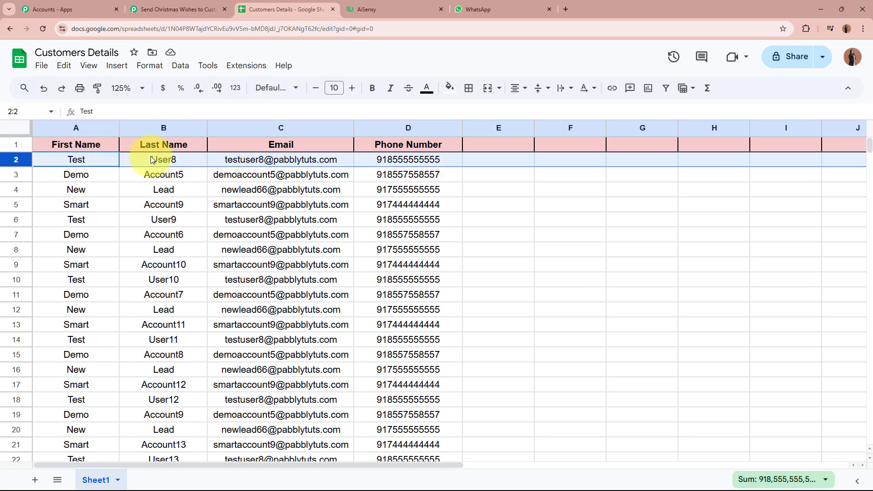
click(462, 157)
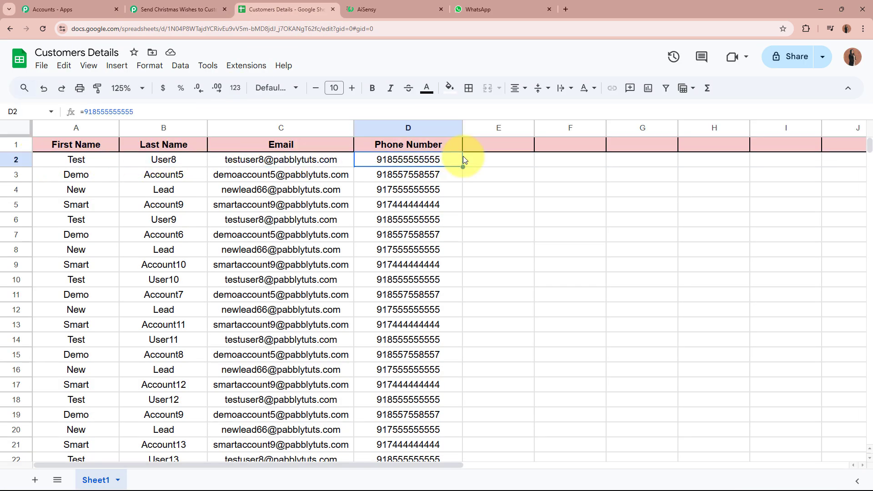
click(511, 164)
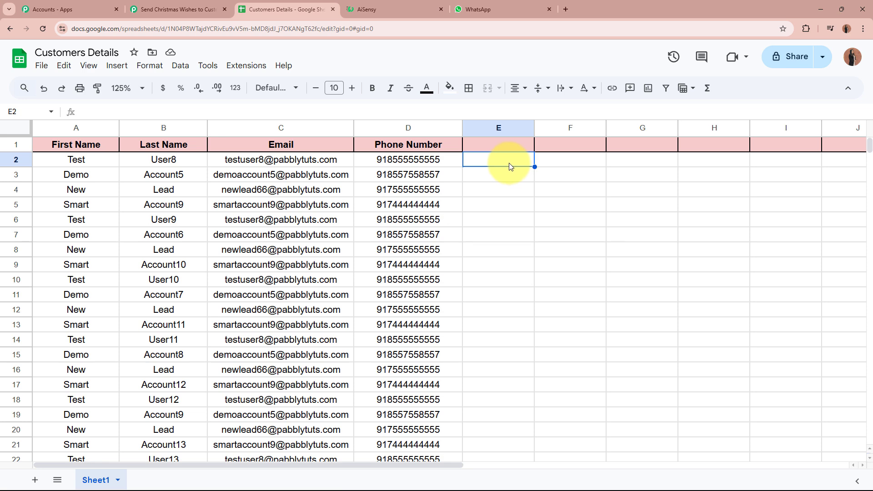
click(91, 160)
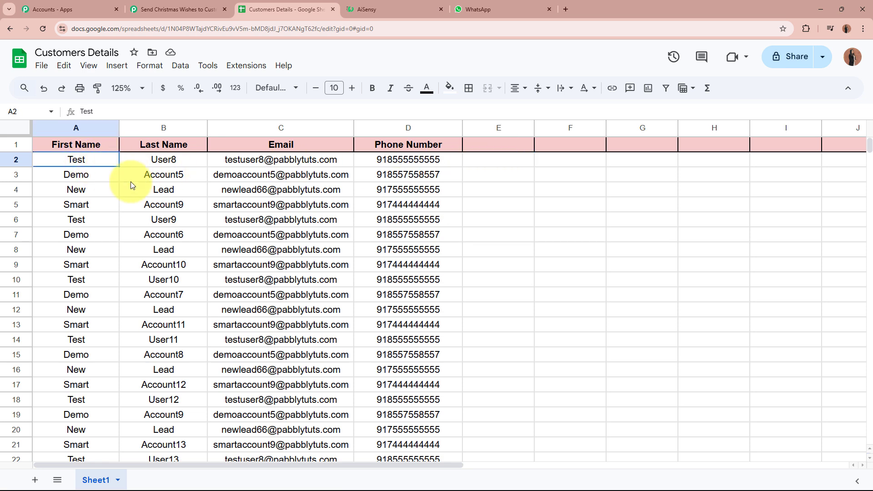
drag(132, 185, 429, 375)
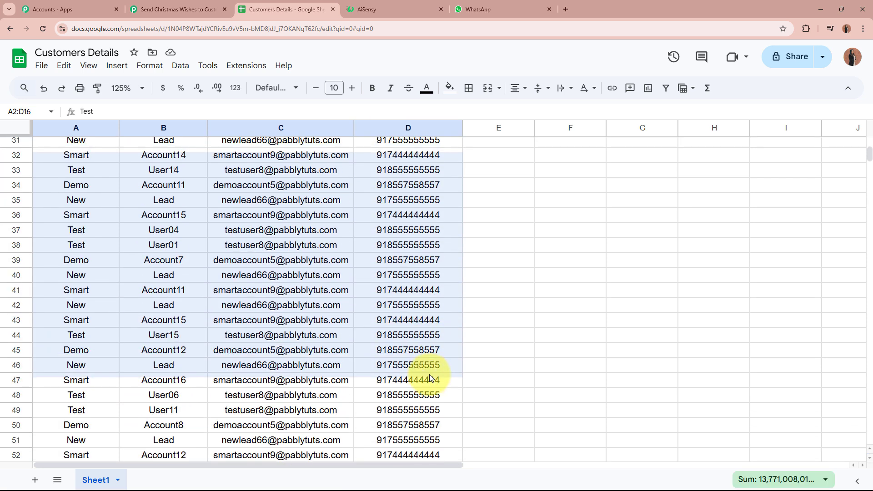
click(548, 323)
scroll(547, 318, up, 10)
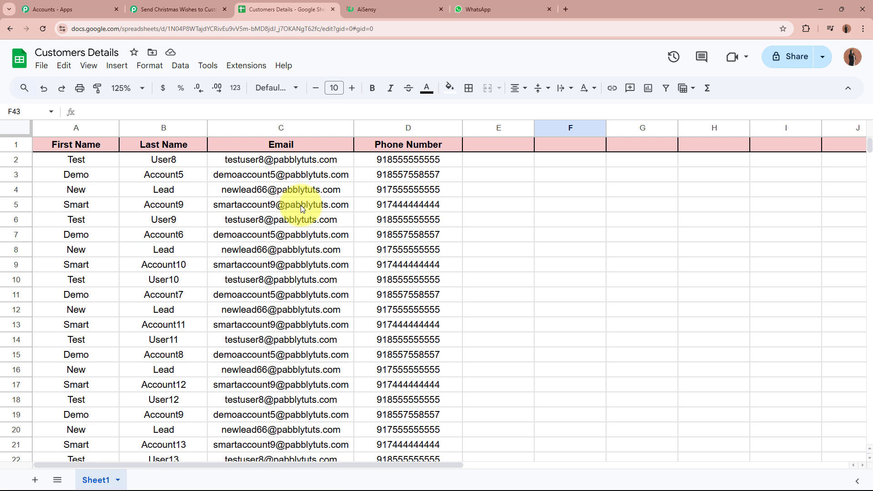
Send every row of the sheet to the workflow using Send All Data in the Pabbly Connect Webhooks extension.
click(247, 65)
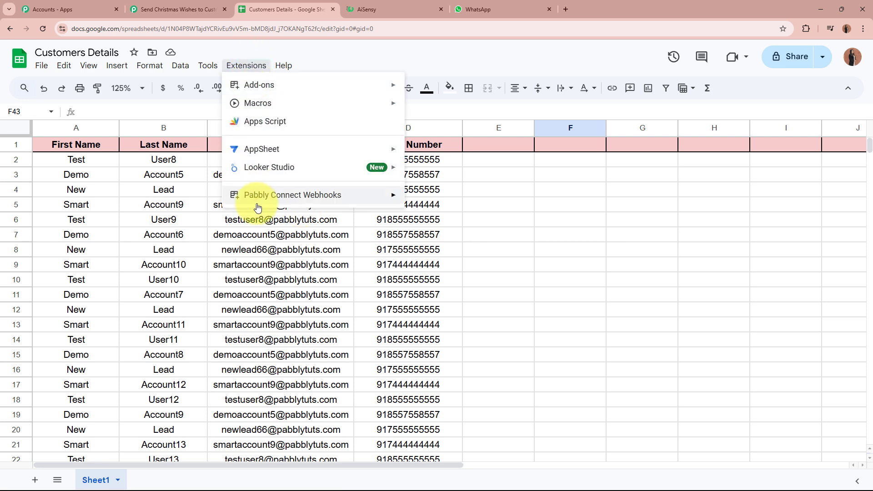
mouse_move(335, 195)
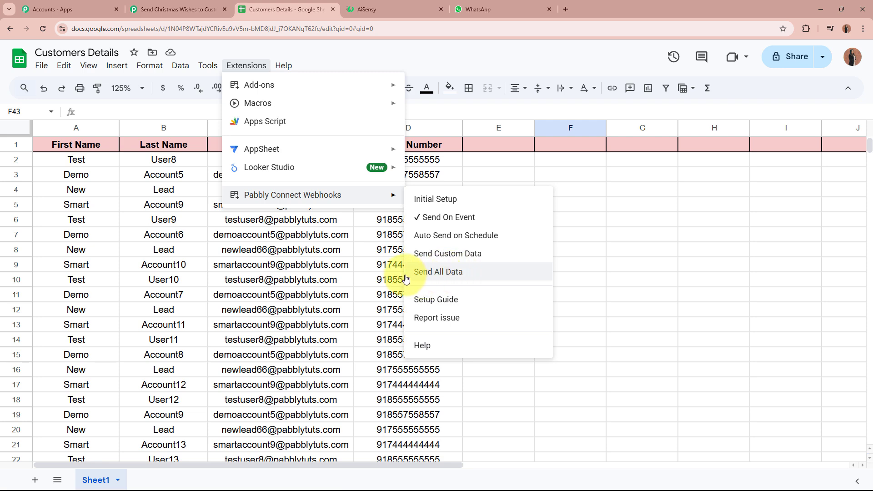
click(428, 271)
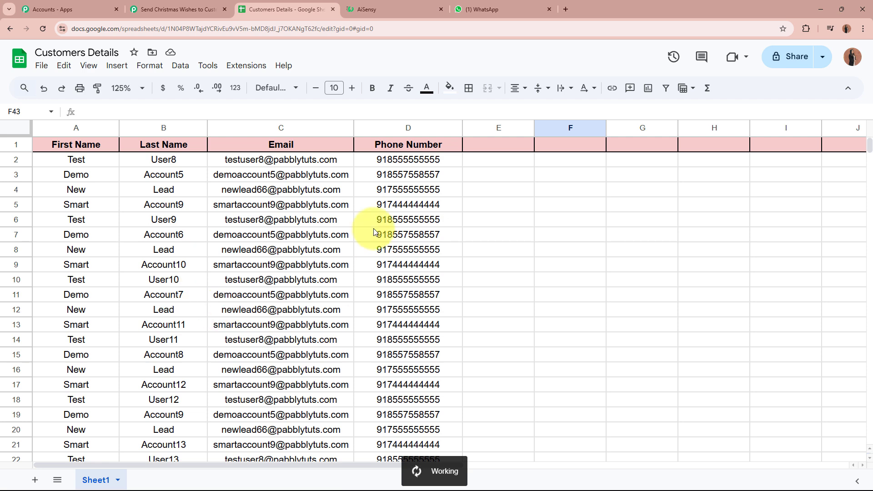
Look through the sheet's customer rows while the data is being sent, and return to the Pabbly Connect workflow.
scroll(371, 234, down, 20)
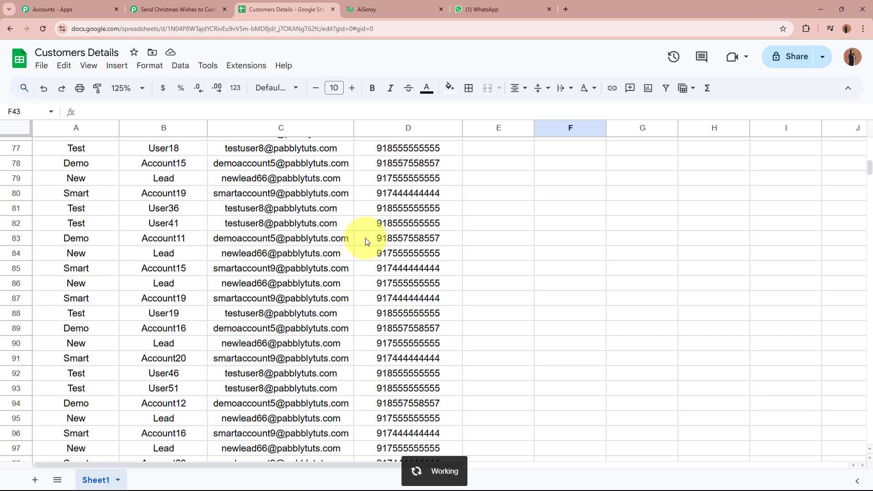
scroll(366, 241, down, 20)
scroll(367, 241, up, 11)
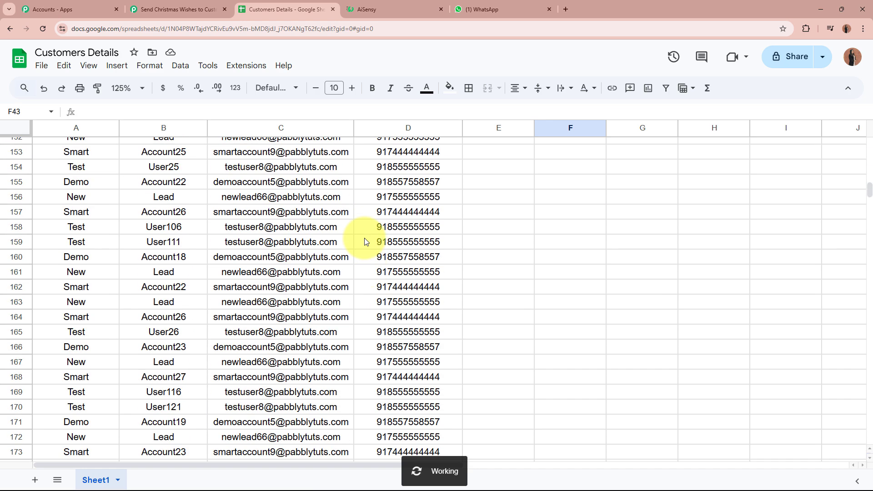
scroll(366, 240, up, 20)
scroll(219, 304, up, 13)
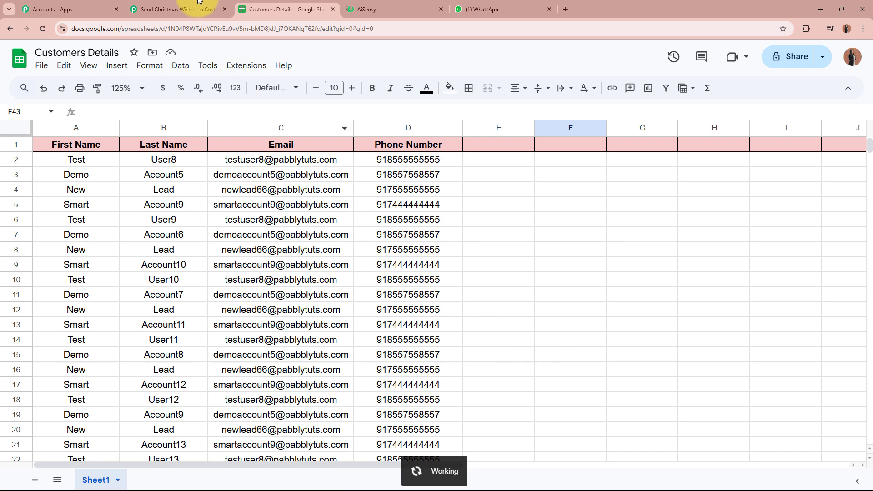
click(175, 9)
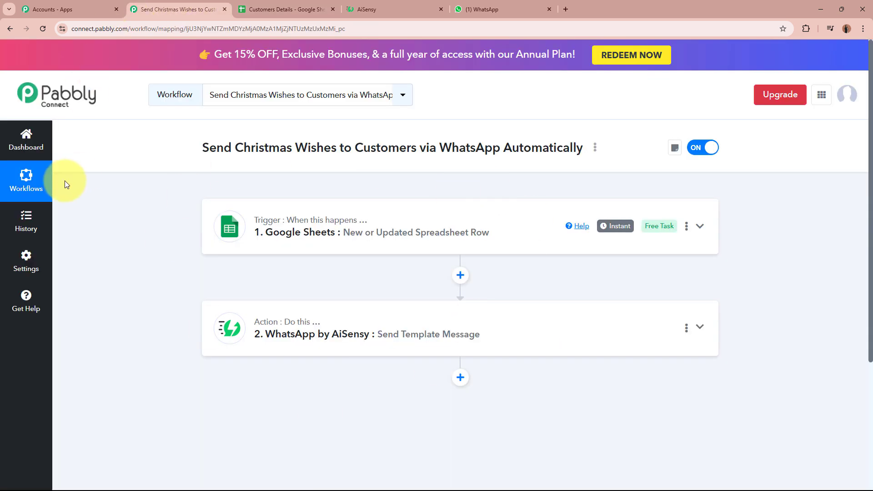